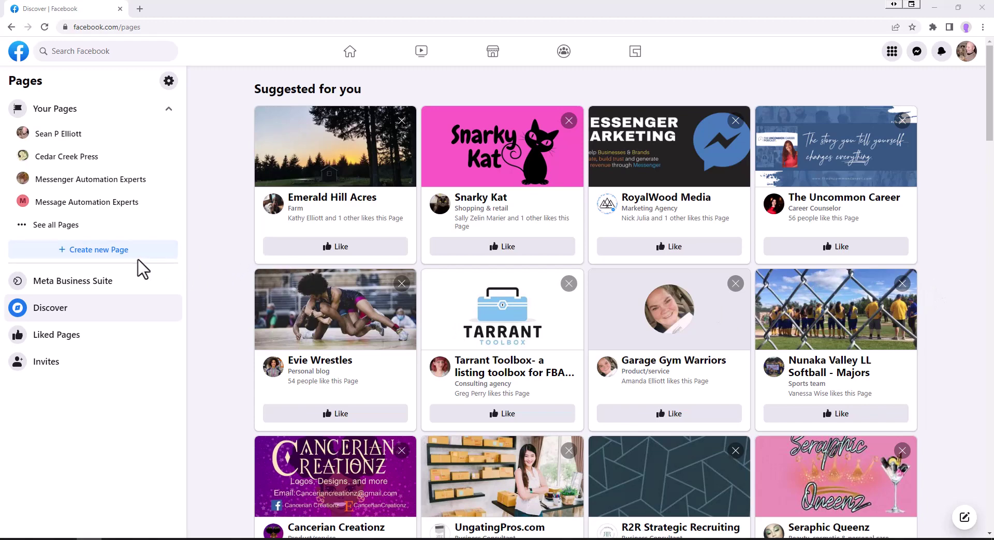
- Start a new Page and name it 'The Membership Answer Man'
left_click(112, 254)
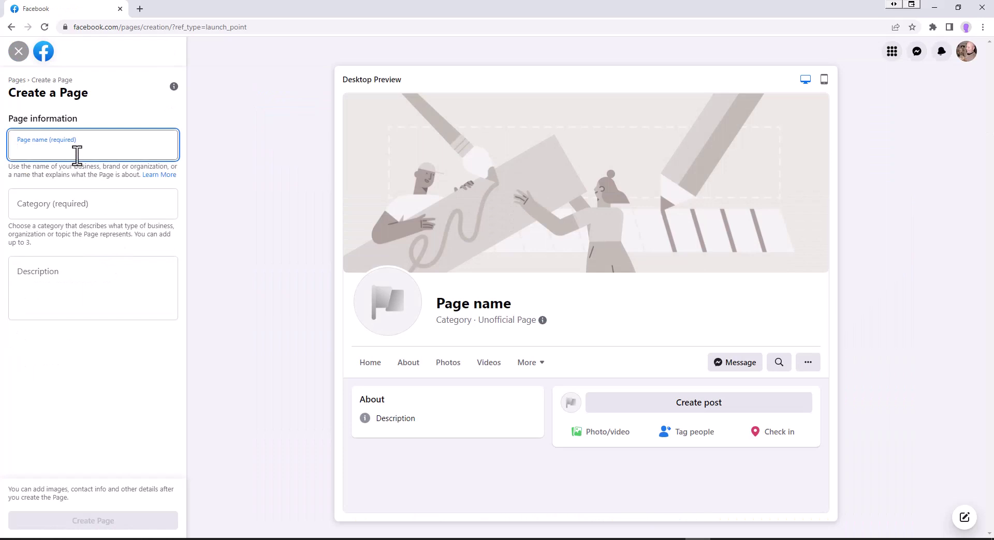
type("THe ")
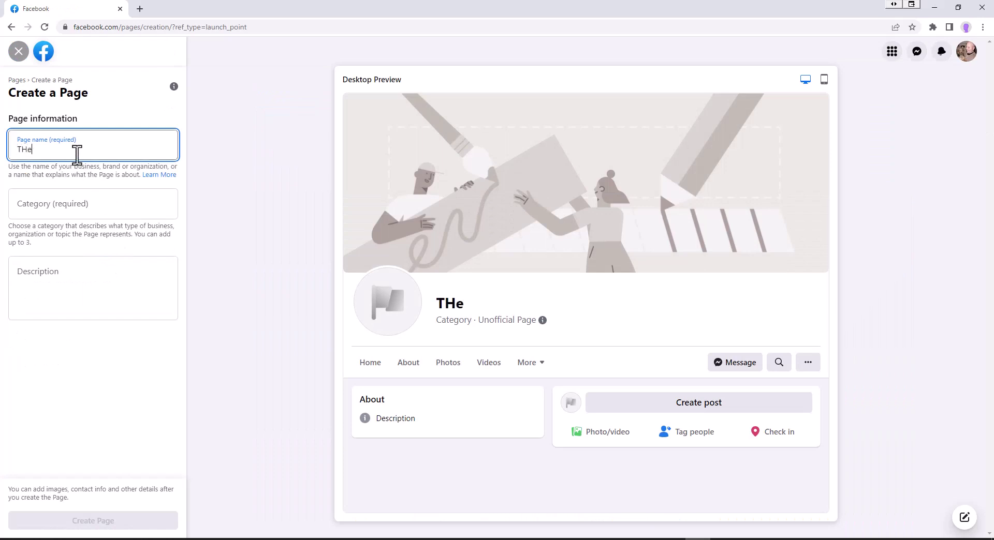
type("Membership Answer Man")
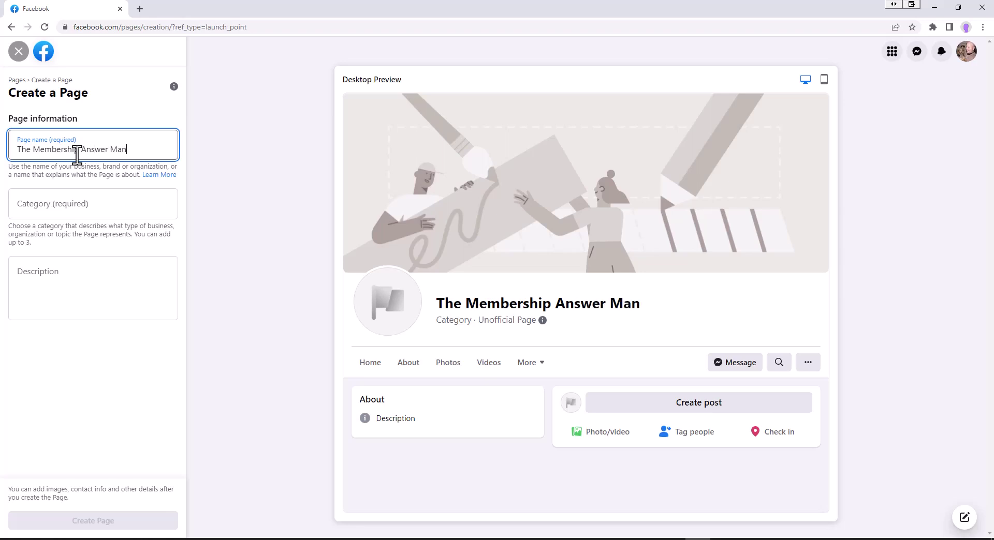
key("Tab")
key("Tab")
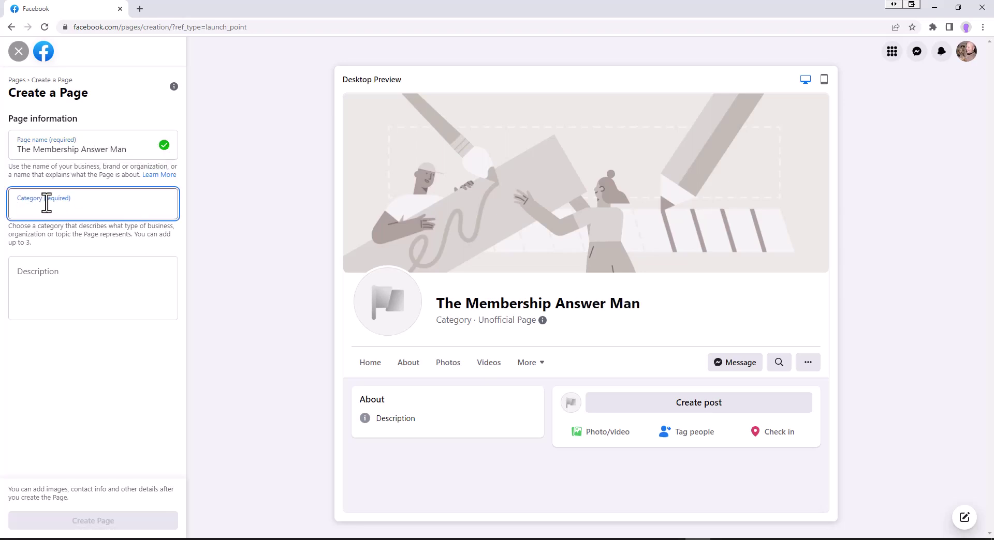
- Set the category to Education website and write the membership-business description
left_click(50, 216)
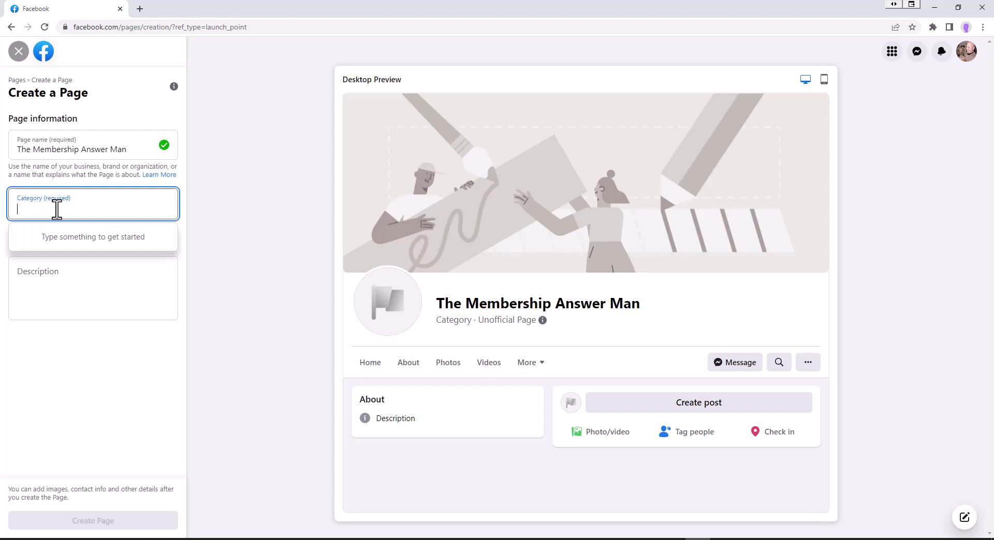
type("Web")
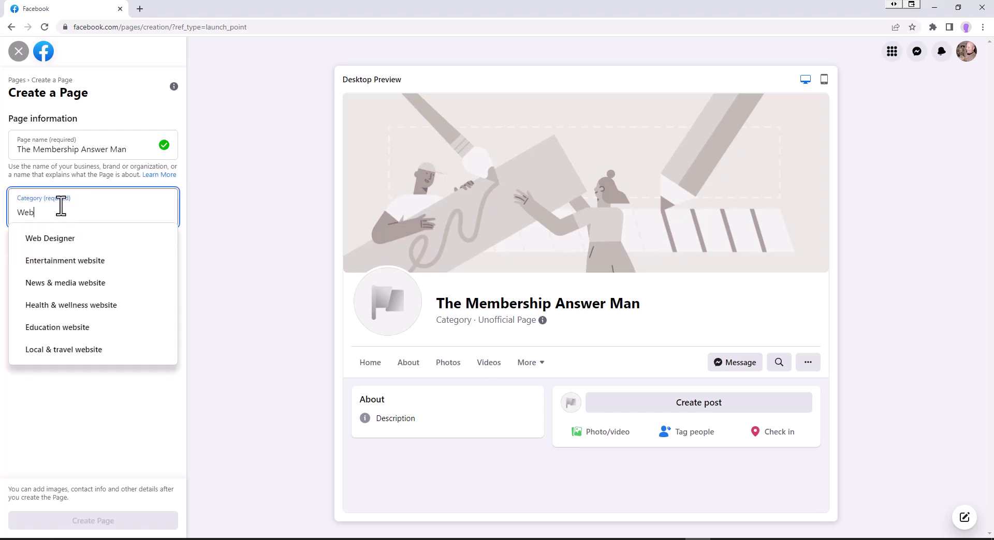
type("site")
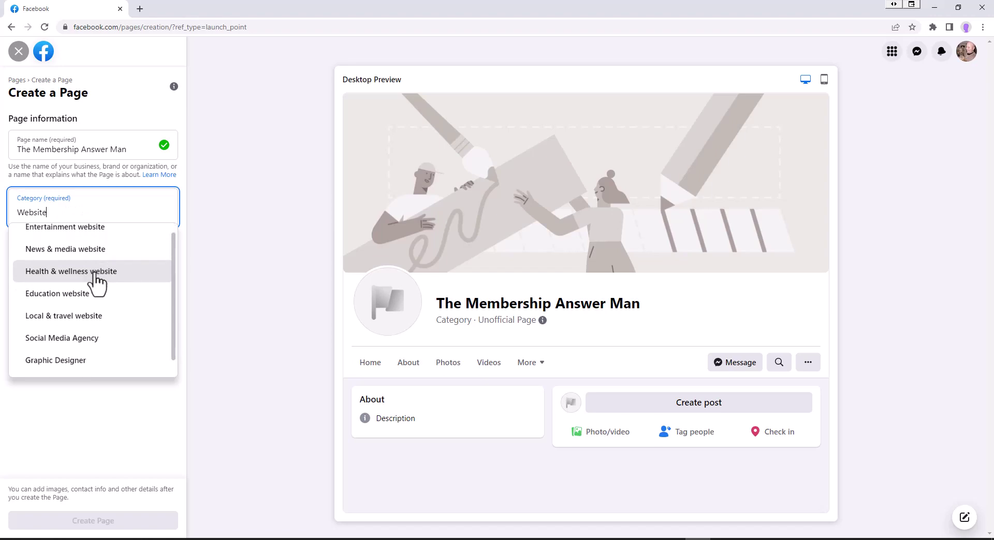
scroll(95, 284, "down", 1)
scroll(95, 285, "up", 1)
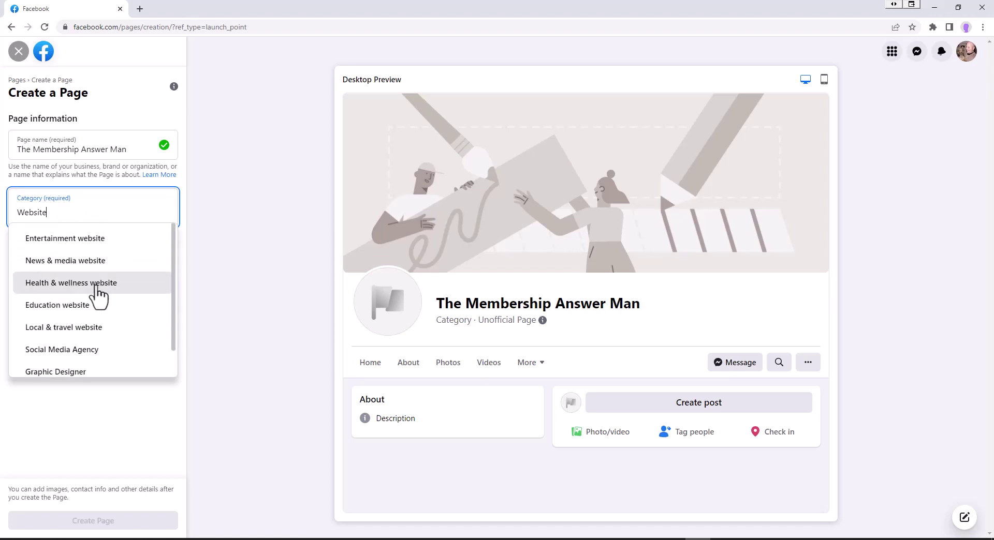
left_click(92, 307)
left_click(162, 313)
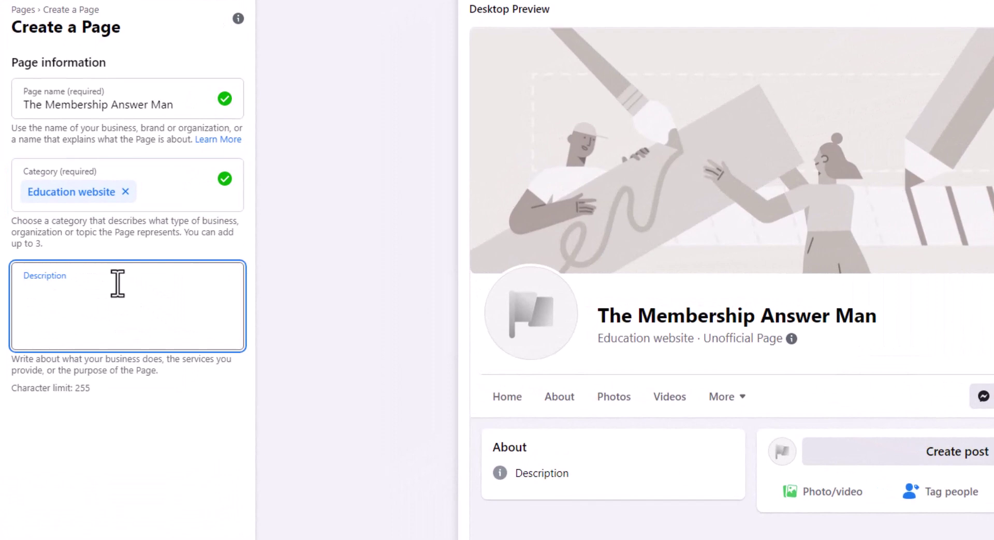
type("The Membership Answer Man is a site dedicated to taking you on the path to starting and successfully running a Membership Business.")
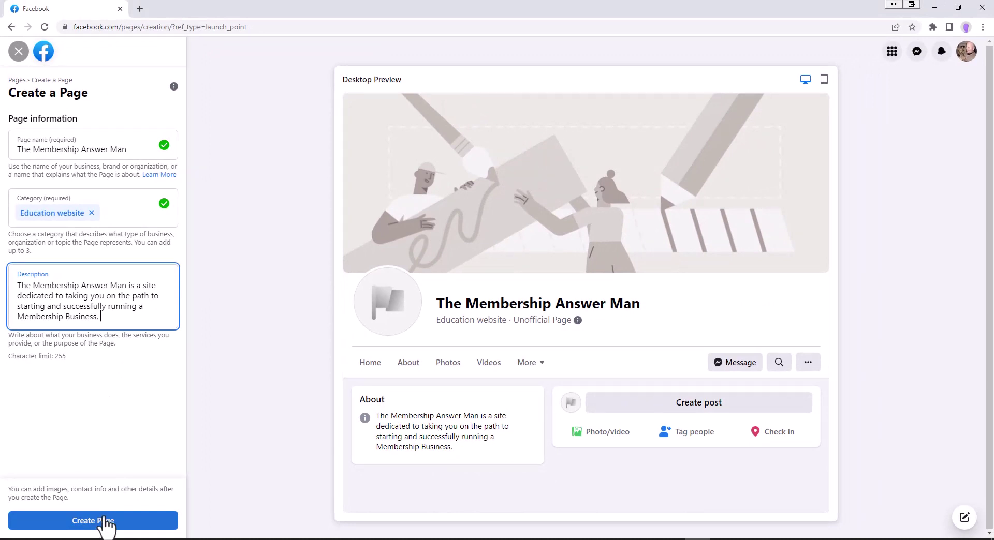
- Create the Page and set 'My Profile Image - Square.jpeg' from Website Images as profile photo
left_click(105, 521)
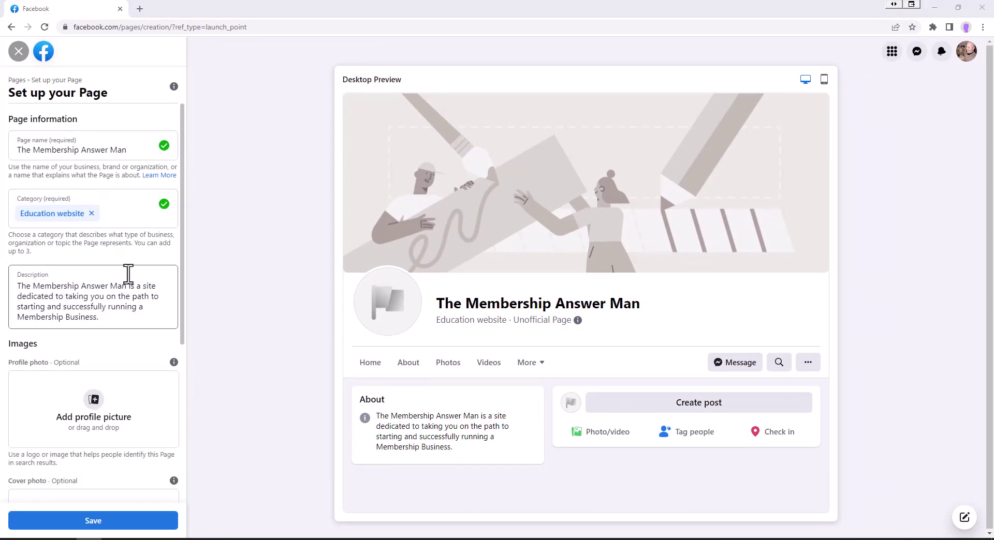
scroll(129, 274, "down", 2)
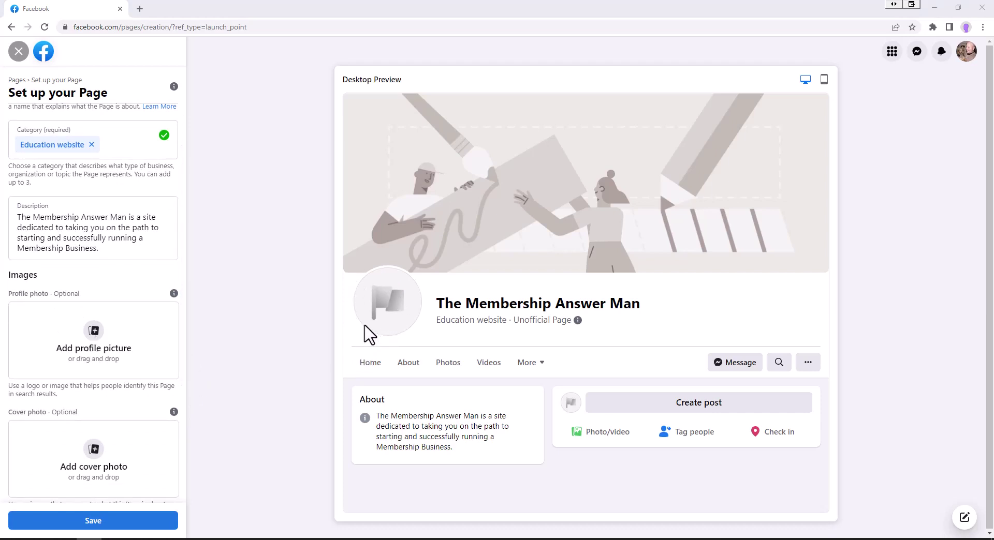
left_click(96, 342)
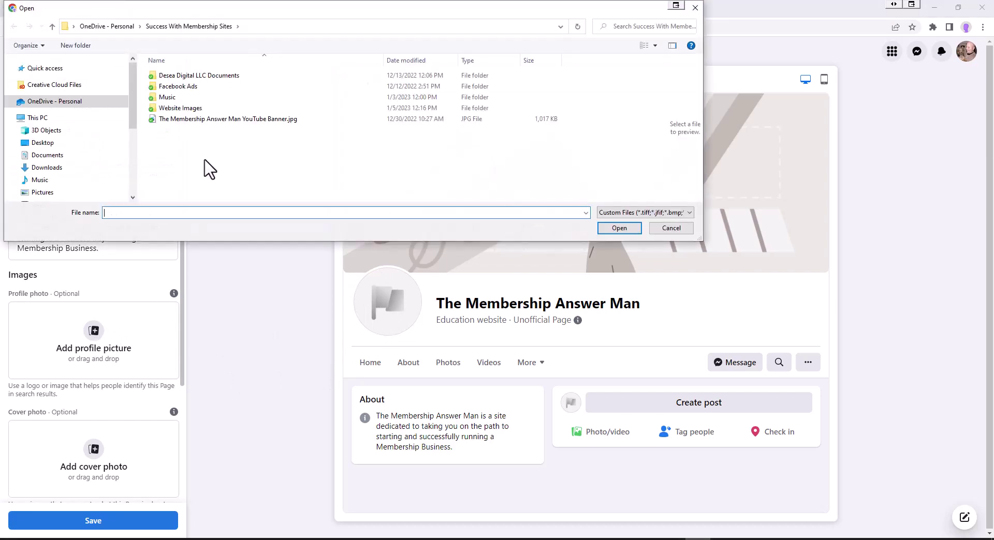
double_click(189, 110)
left_click(336, 94)
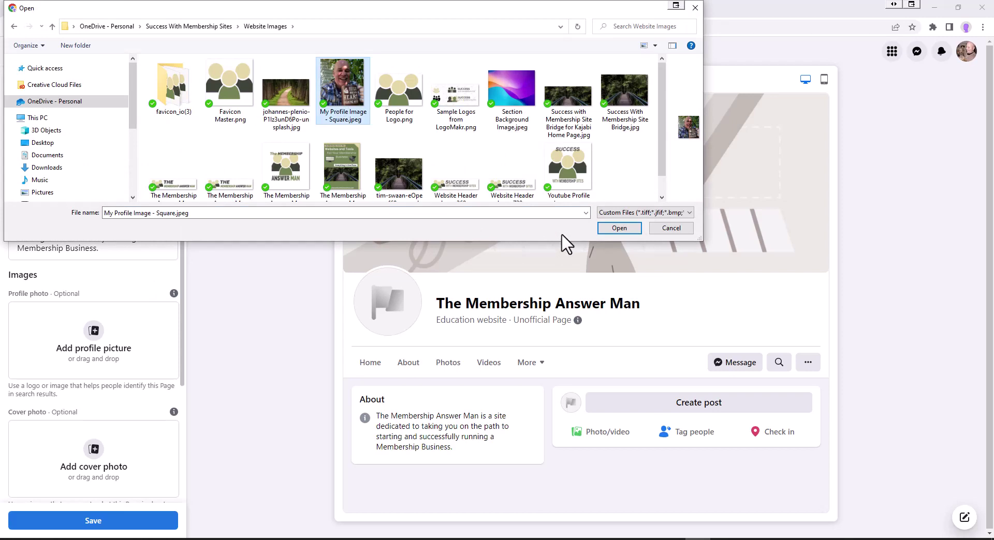
left_click(609, 230)
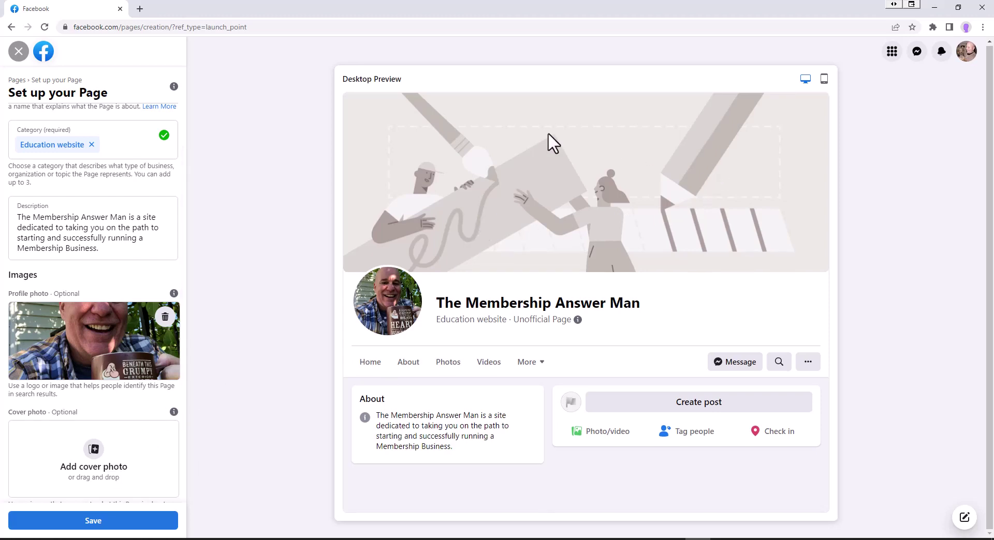
- Add the forest bridge image as the cover photo and reposition it
left_click(92, 466)
left_click(595, 228)
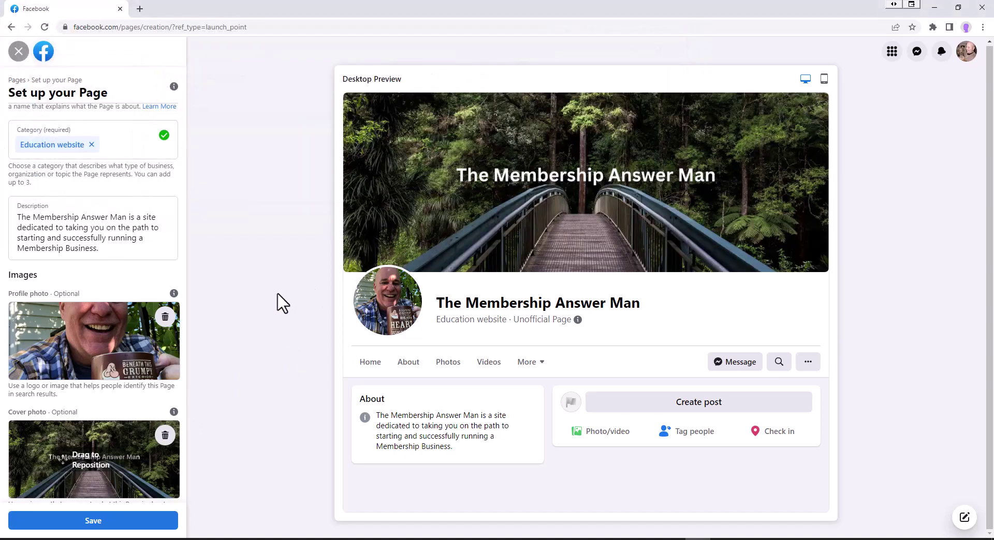
left_click(130, 529)
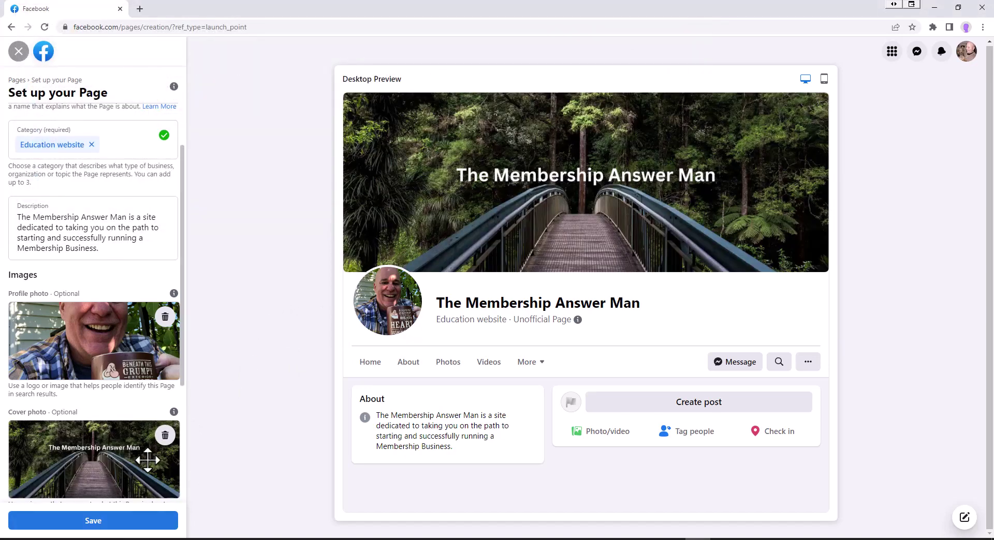
left_click_drag(182, 368, 167, 498)
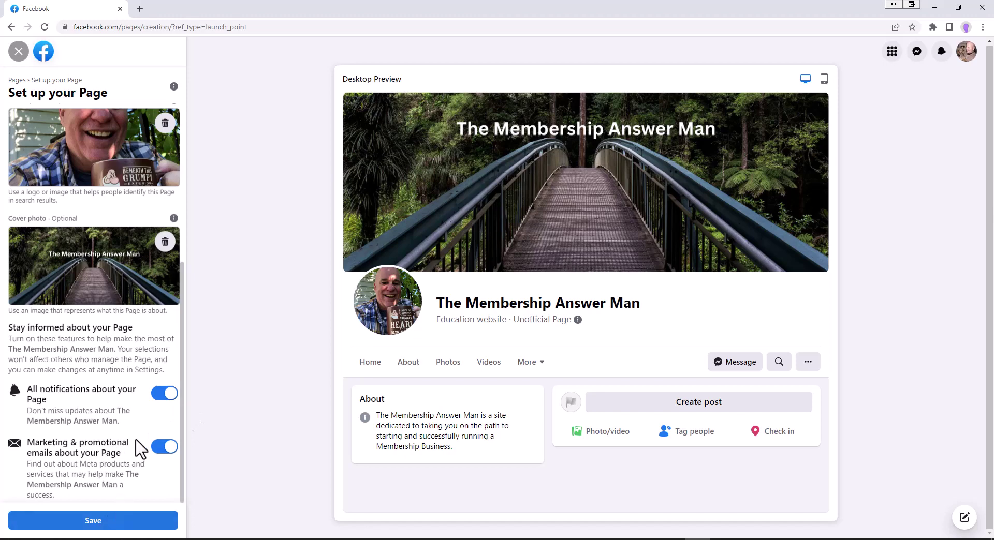
- Save the Page setup, select its web address, and close the WhatsApp connection prompt
left_click(102, 523)
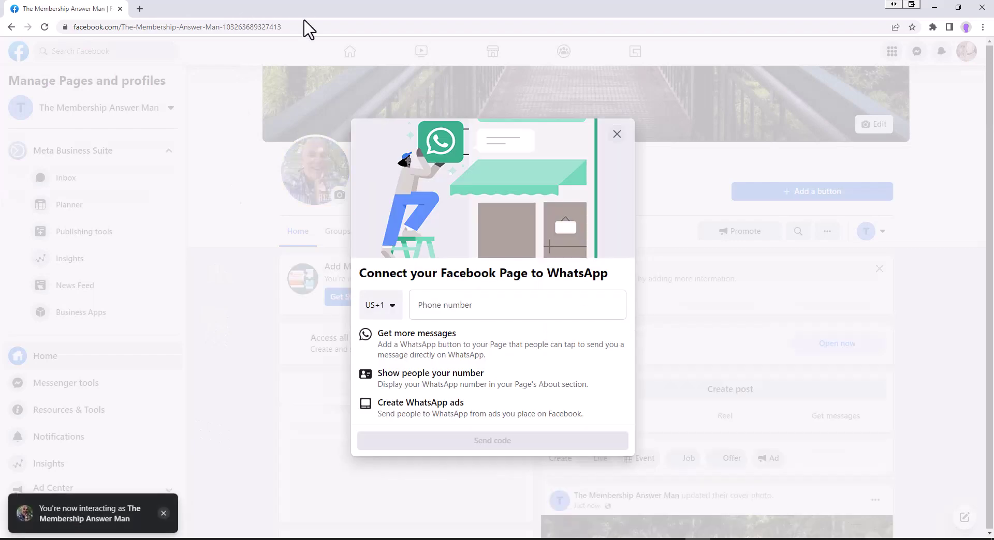
left_click(223, 26)
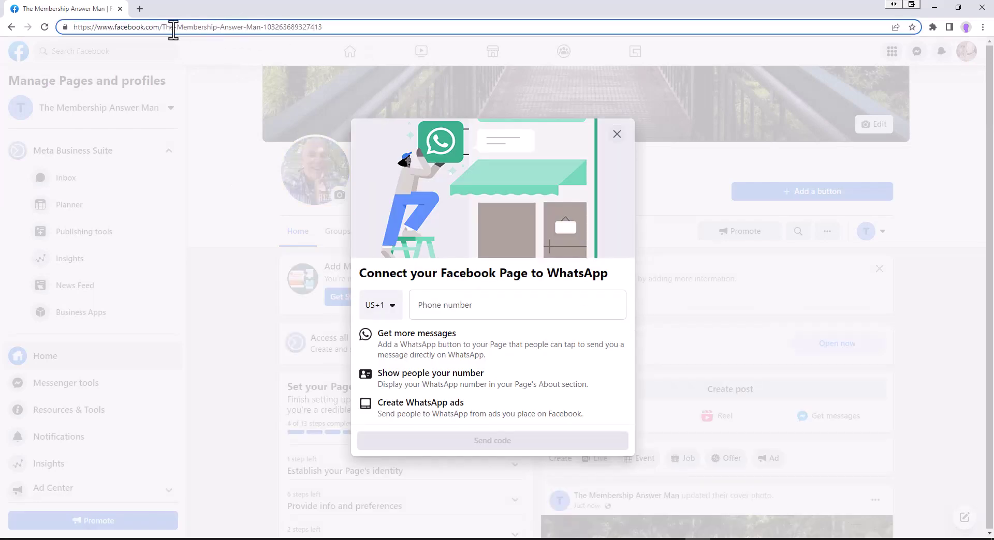
left_click_drag(165, 27, 335, 26)
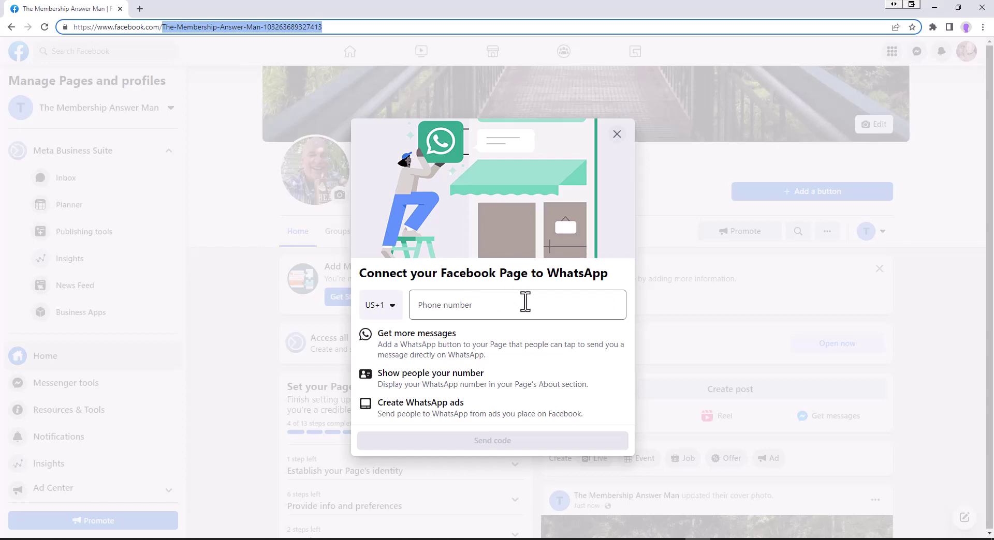
left_click(616, 136)
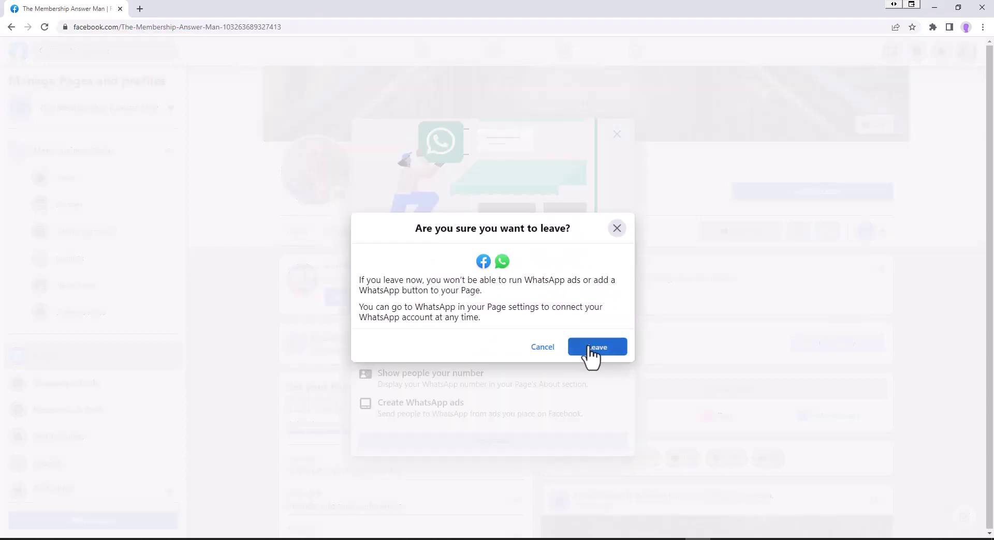
- Skip WhatsApp and enter 'The Membership Answer Man' in the Page username field
left_click(592, 352)
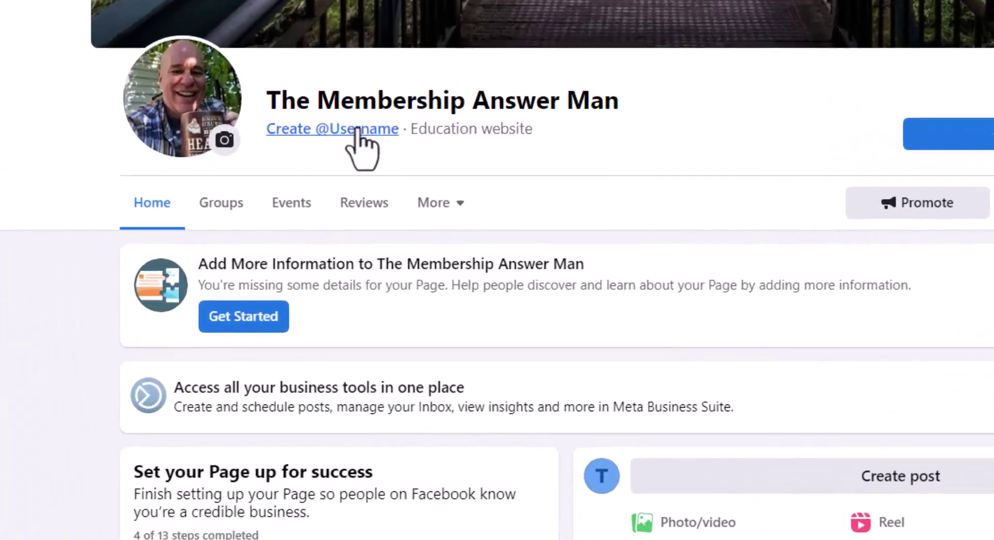
left_click(417, 190)
left_click(243, 370)
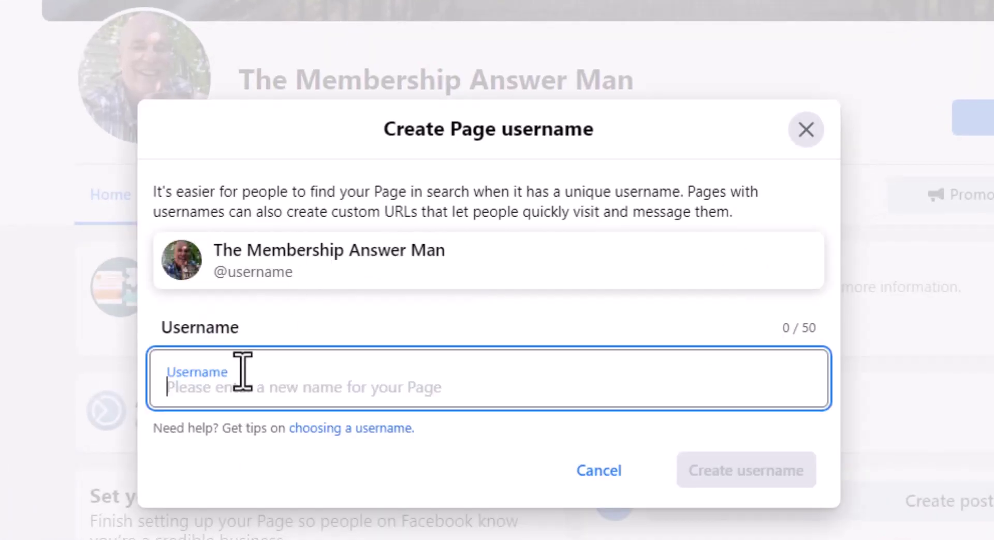
type("The")
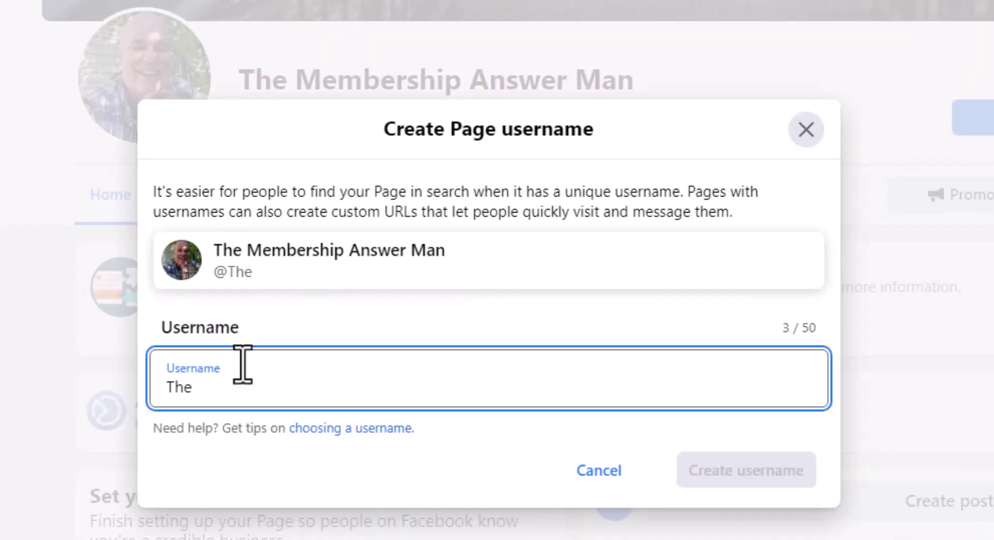
type(" Membership")
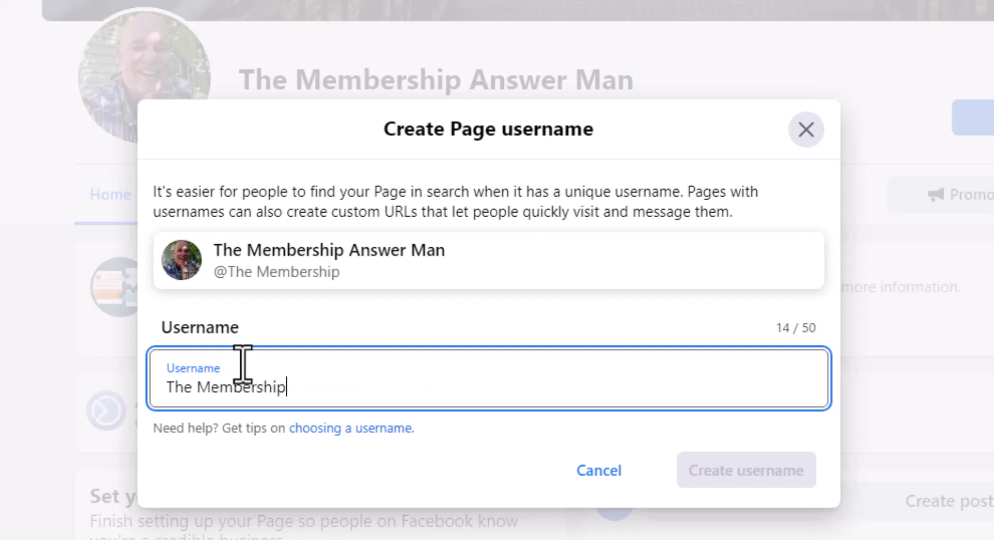
type(" Answer Man")
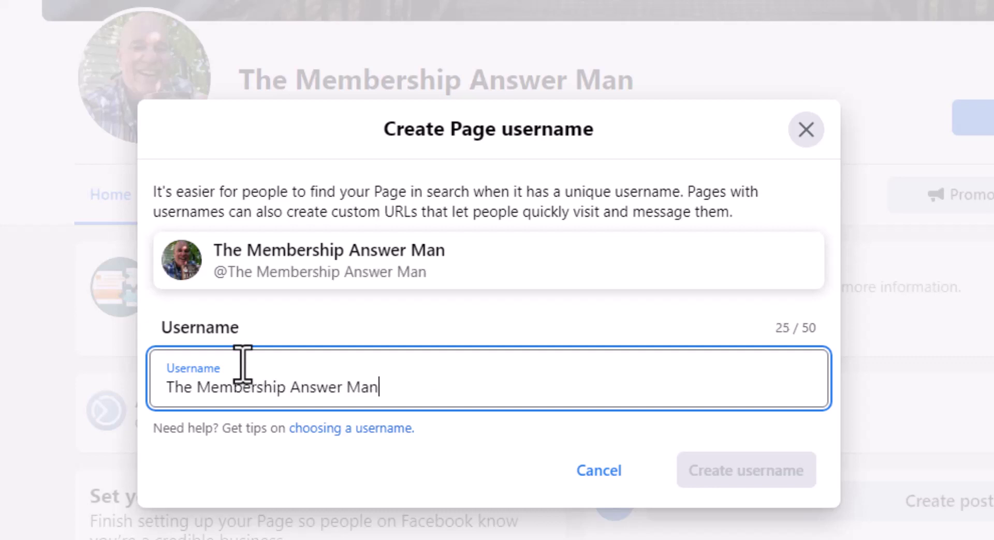
- Remove the spaces to make 'TheMembershipAnswerMan' and create that username
left_click(498, 462)
left_click(197, 387)
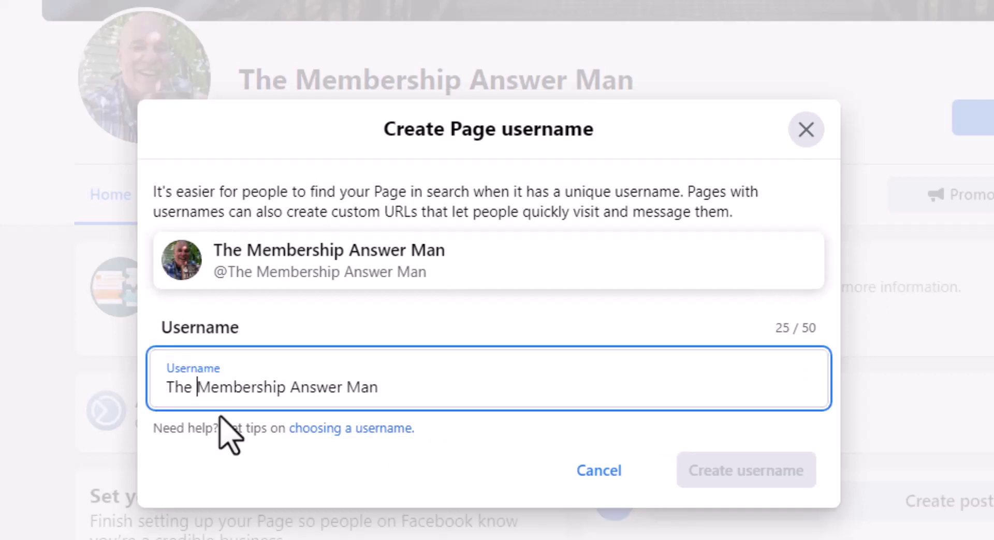
key("Delete")
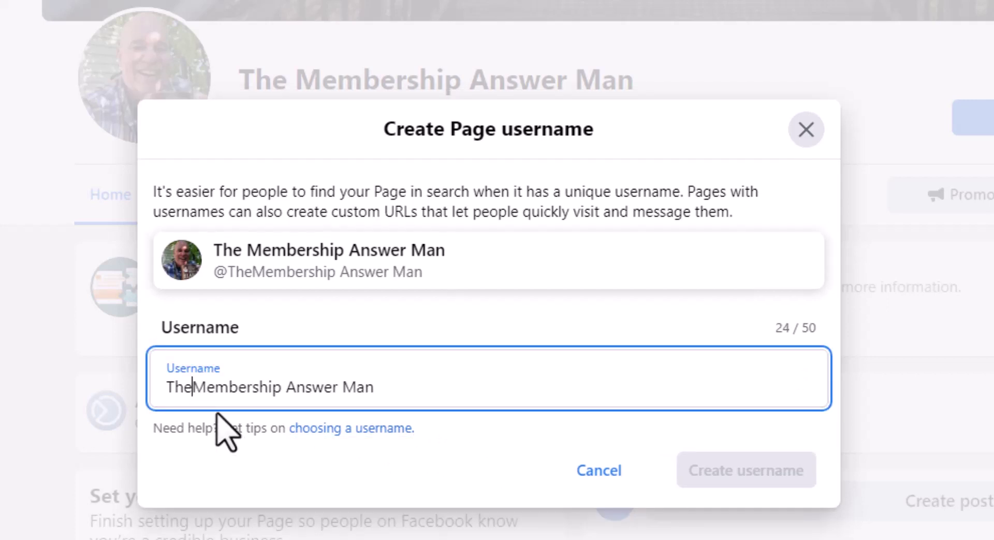
left_click(294, 403)
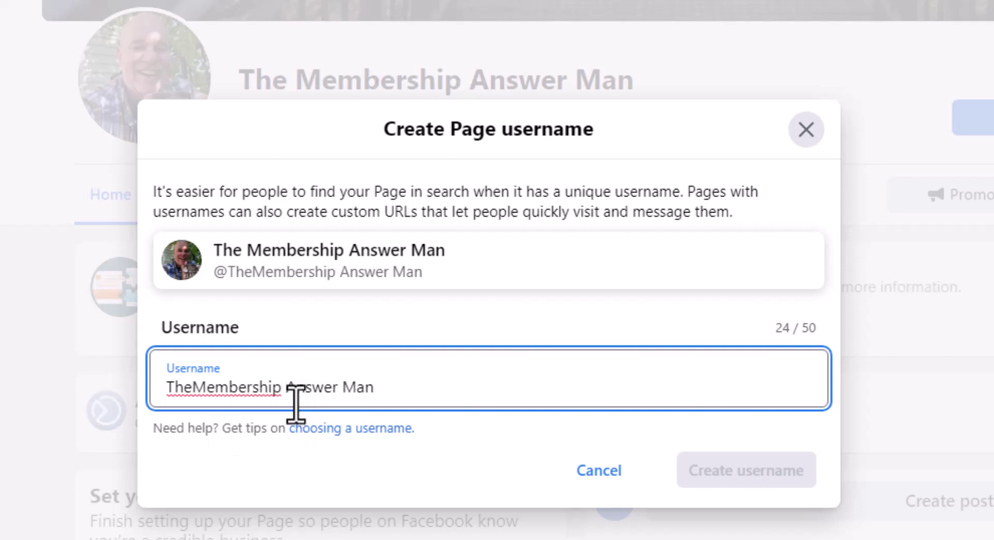
key("BackSpace")
left_click(342, 388)
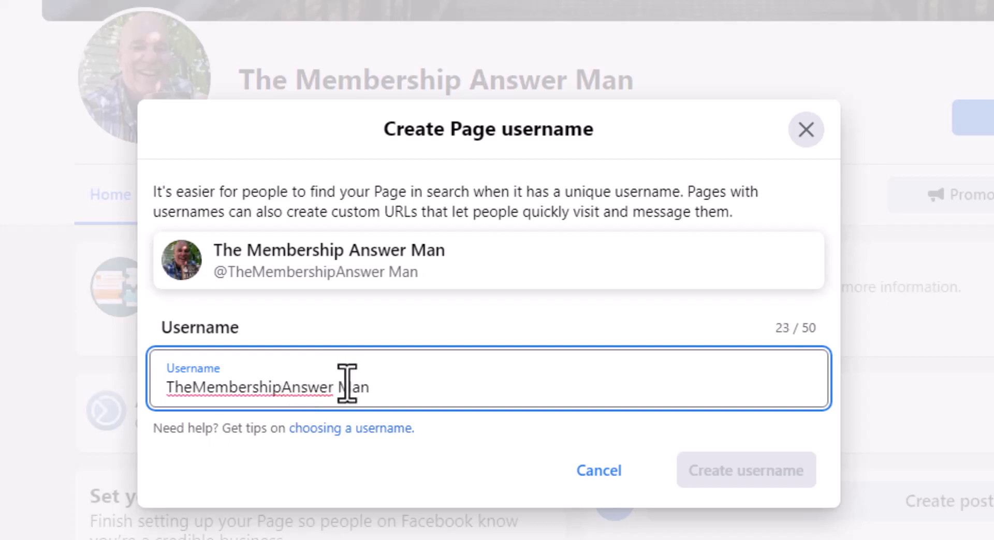
key("BackSpace")
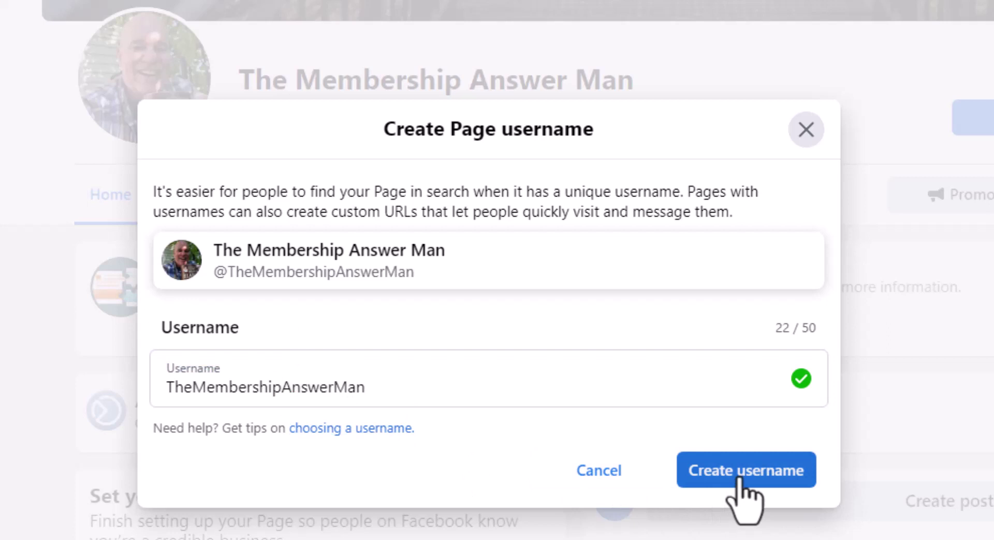
left_click(739, 474)
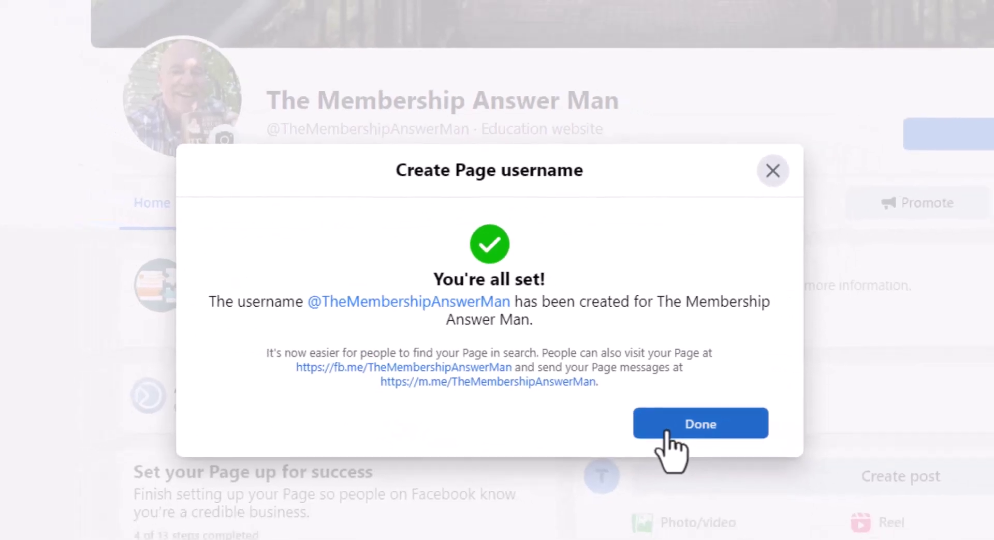
left_click(664, 439)
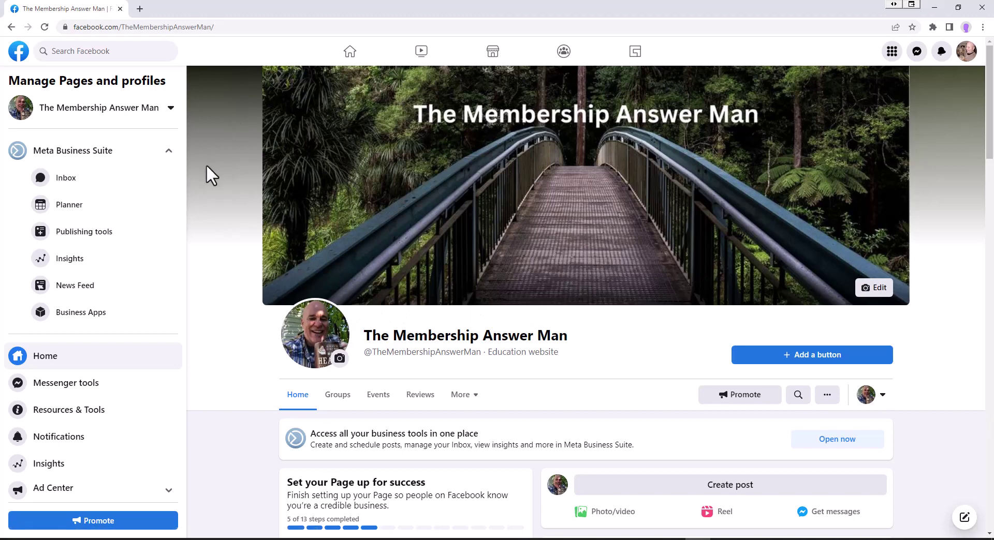
- Scroll to 'Set your Page up for success' and expand 'Provide info and preferences'
scroll(219, 176, "down", 3)
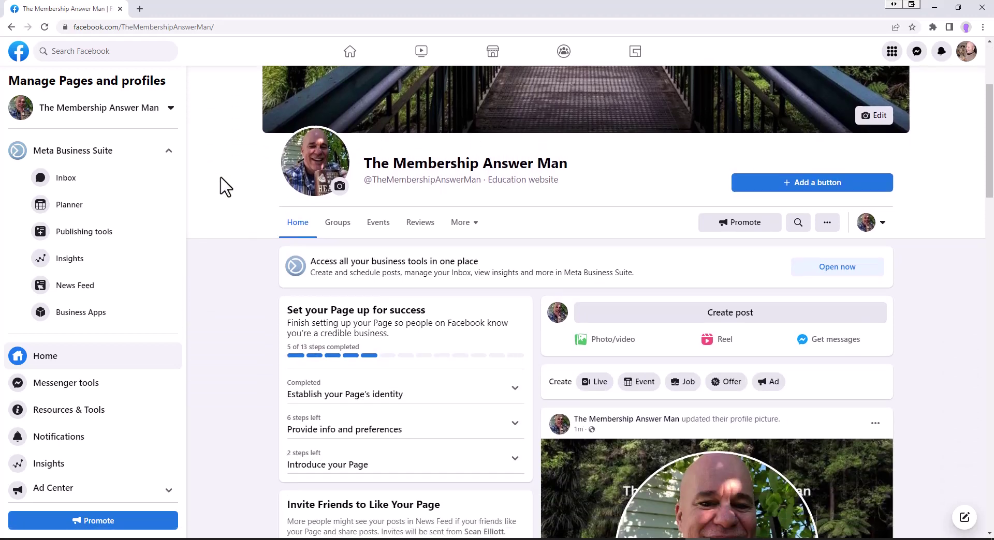
scroll(222, 186, "down", 1)
scroll(238, 243, "down", 1)
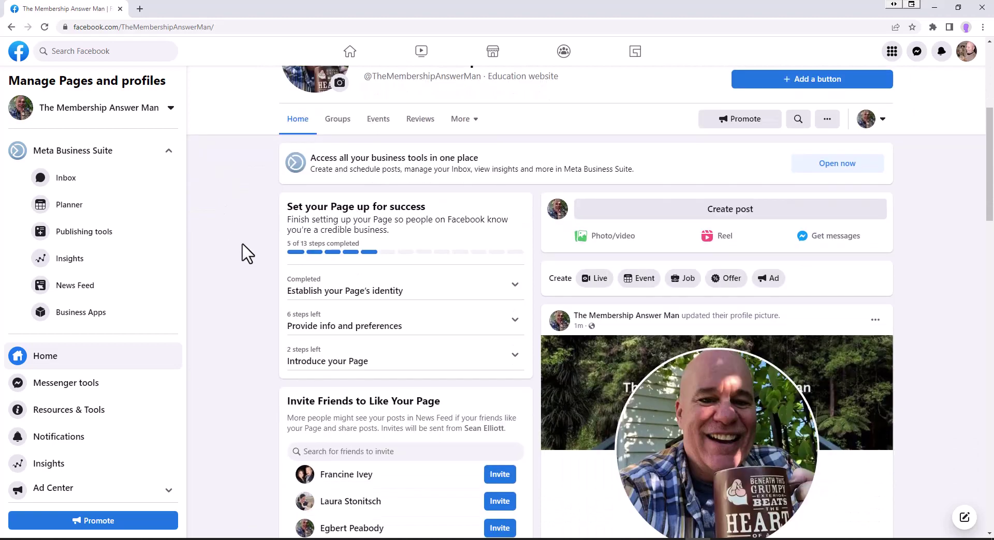
scroll(243, 251, "up", 5)
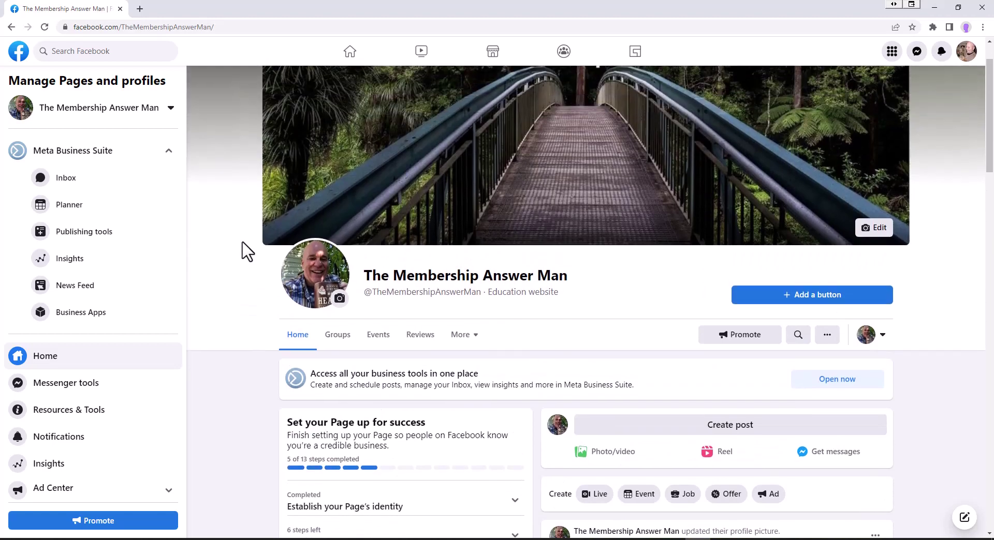
scroll(406, 345, "down", 4)
scroll(424, 362, "up", 1)
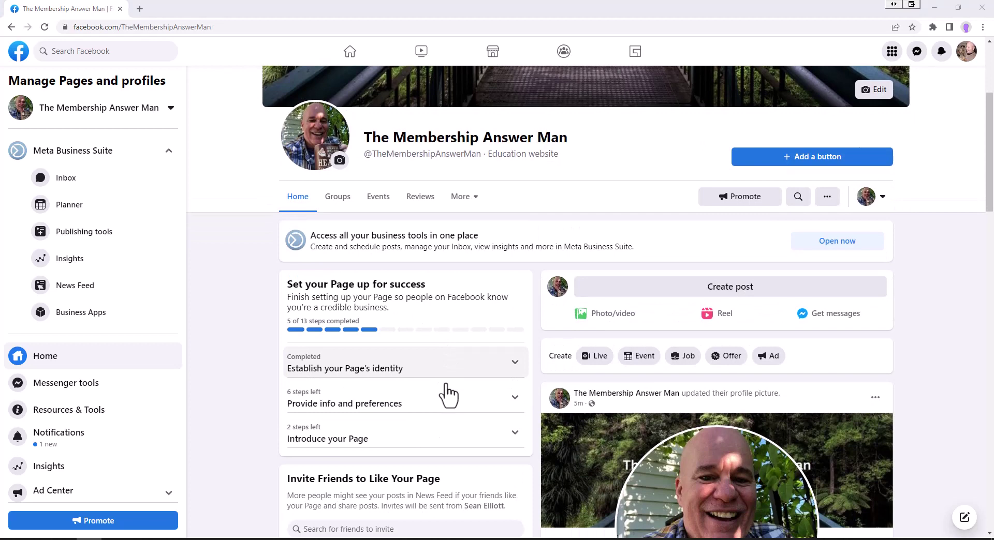
scroll(393, 368, "down", 1)
scroll(435, 343, "down", 2)
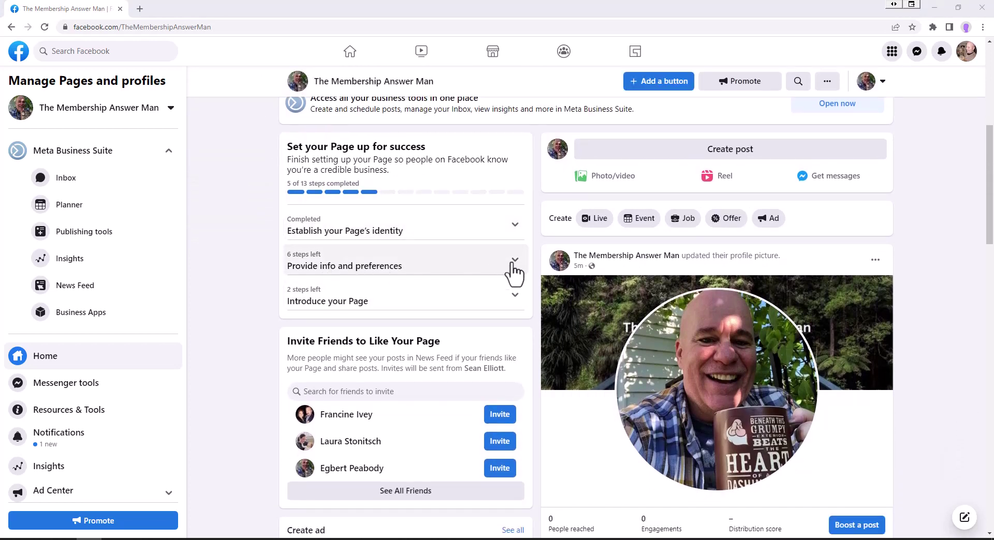
left_click(513, 262)
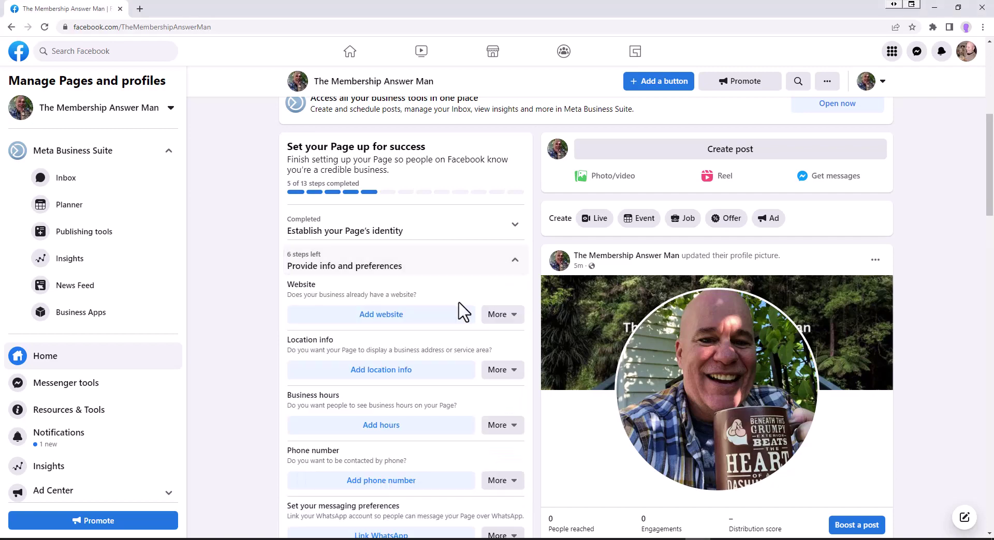
scroll(458, 311, "down", 1)
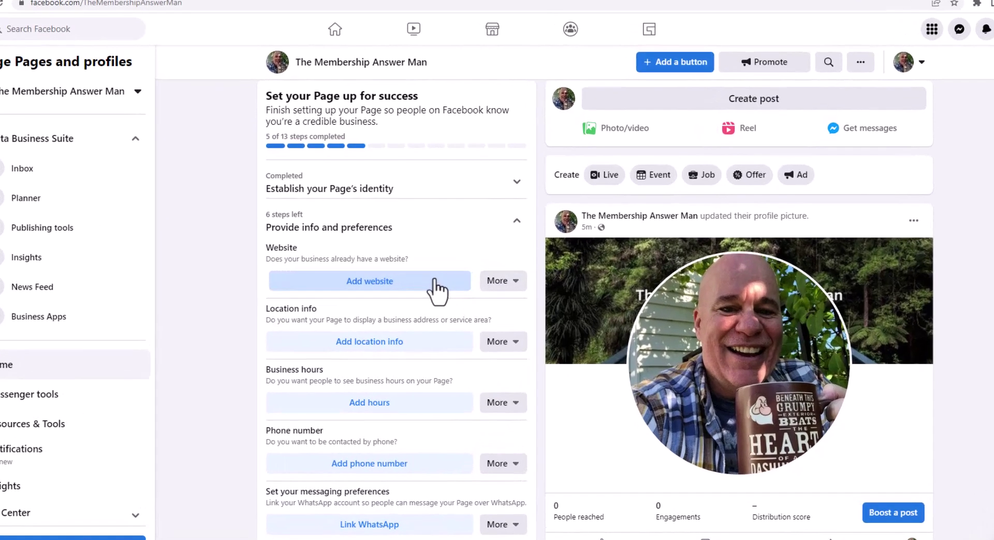
left_click(441, 282)
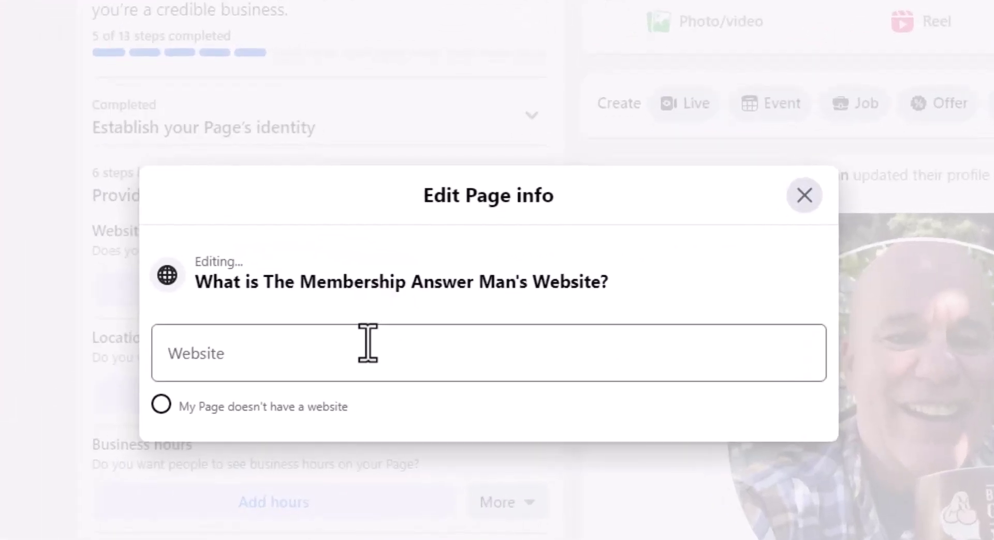
left_click(368, 344)
type("https://www.")
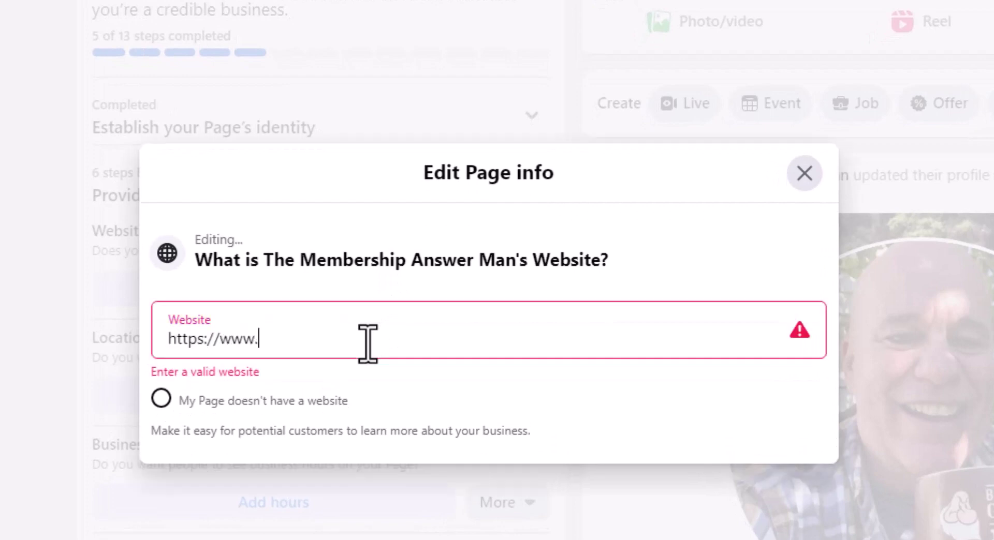
type("themembershipasnwerman.com")
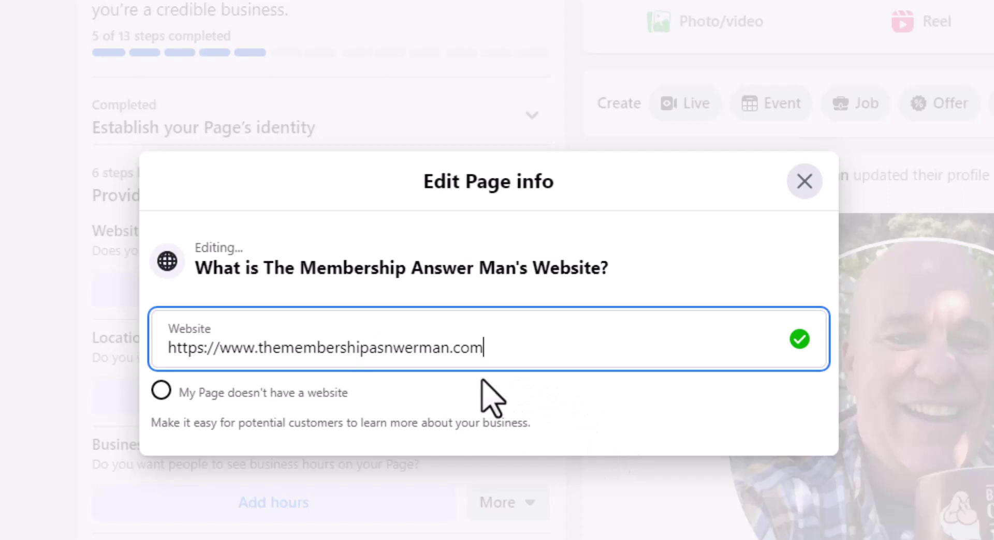
left_click(386, 348)
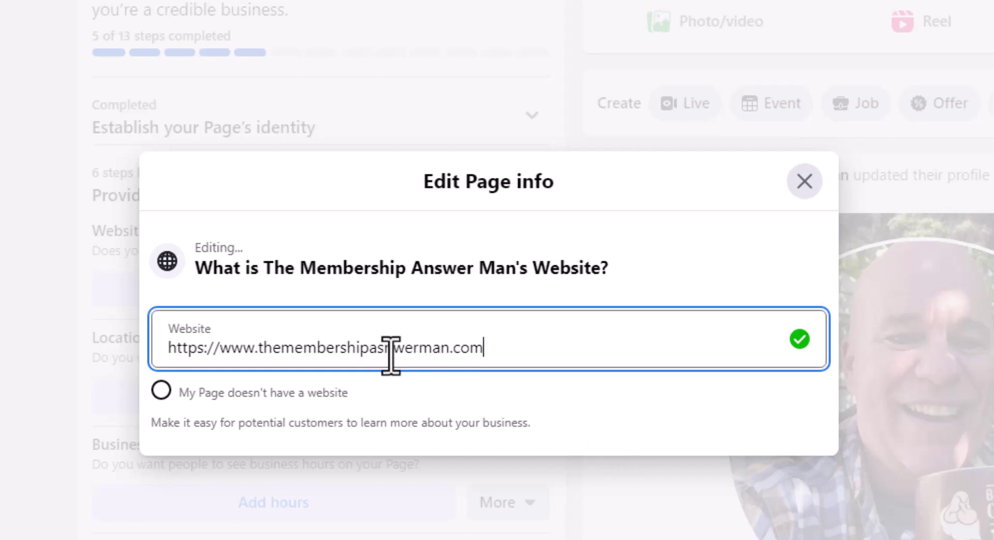
left_click(391, 348)
key("BackSpace")
key("BackSpace")
type("n")
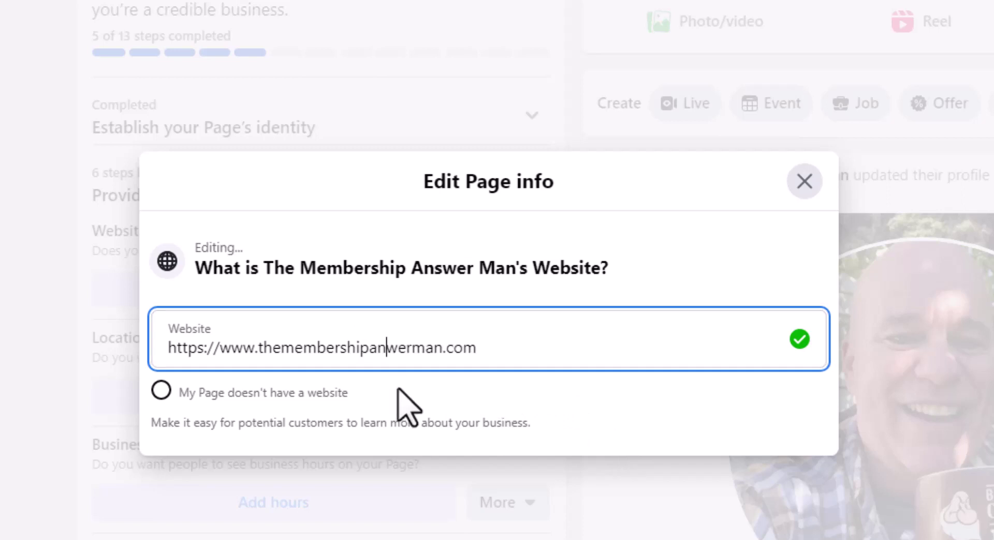
type("s")
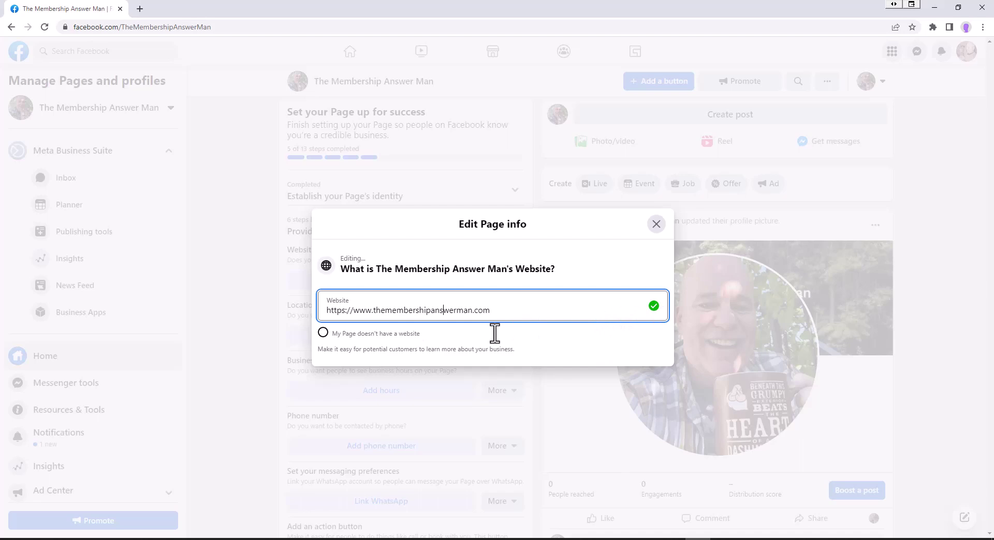
left_click(533, 337)
left_click(657, 234)
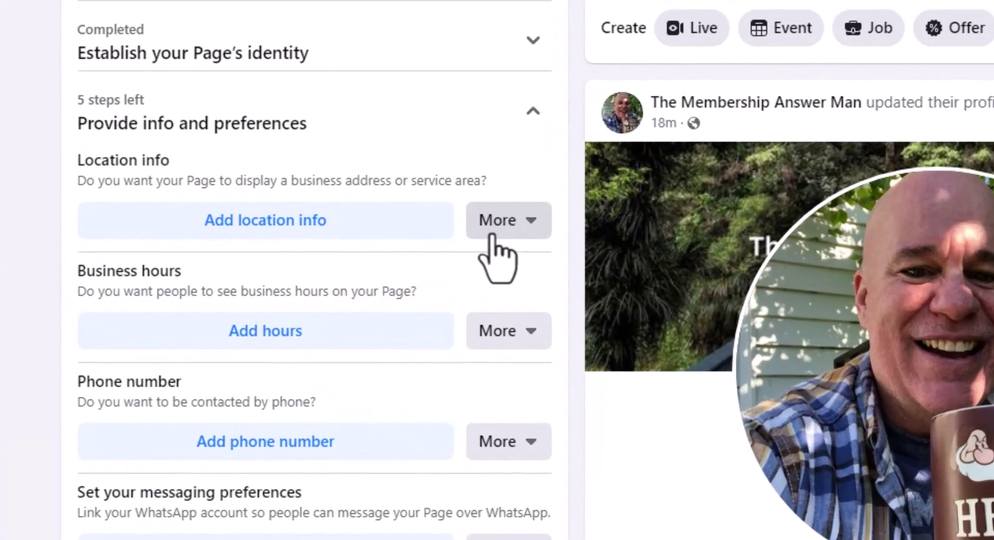
- Mark the Location, Business hours, Phone number and WhatsApp steps as not applicable
left_click(505, 249)
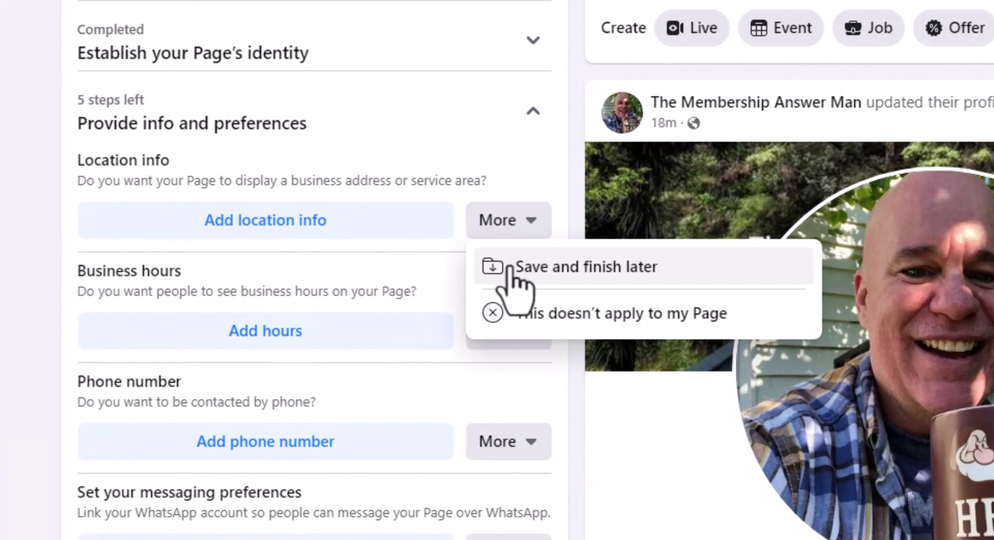
left_click(523, 323)
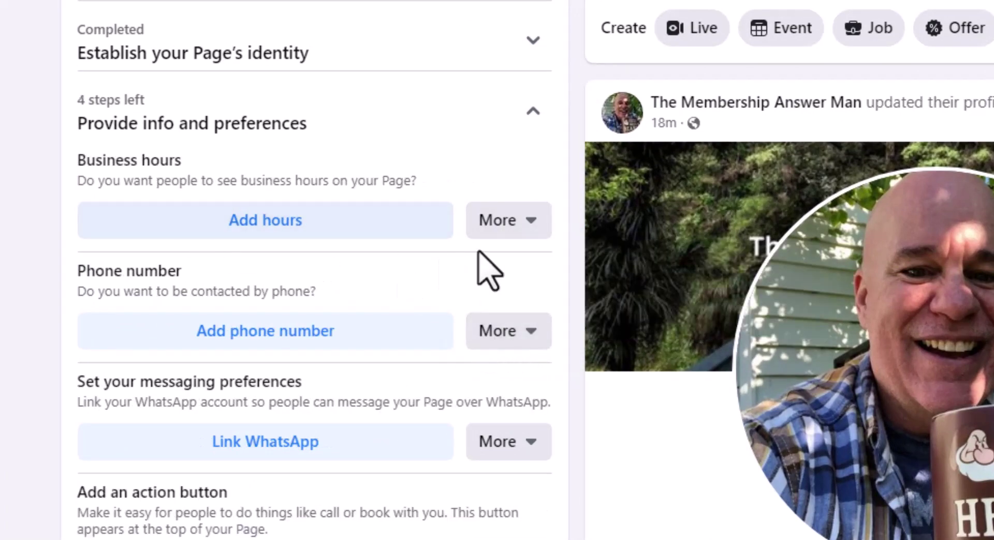
left_click(528, 230)
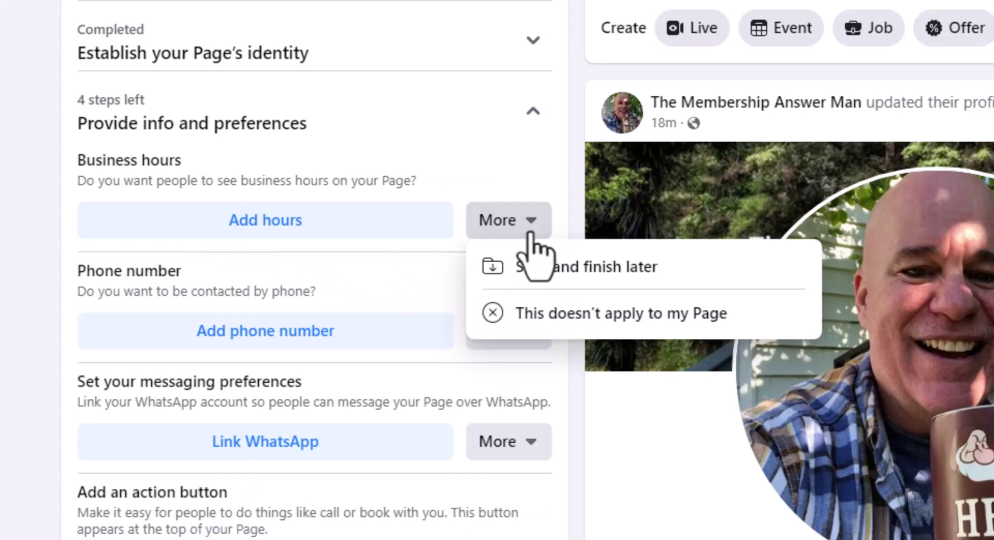
left_click(523, 323)
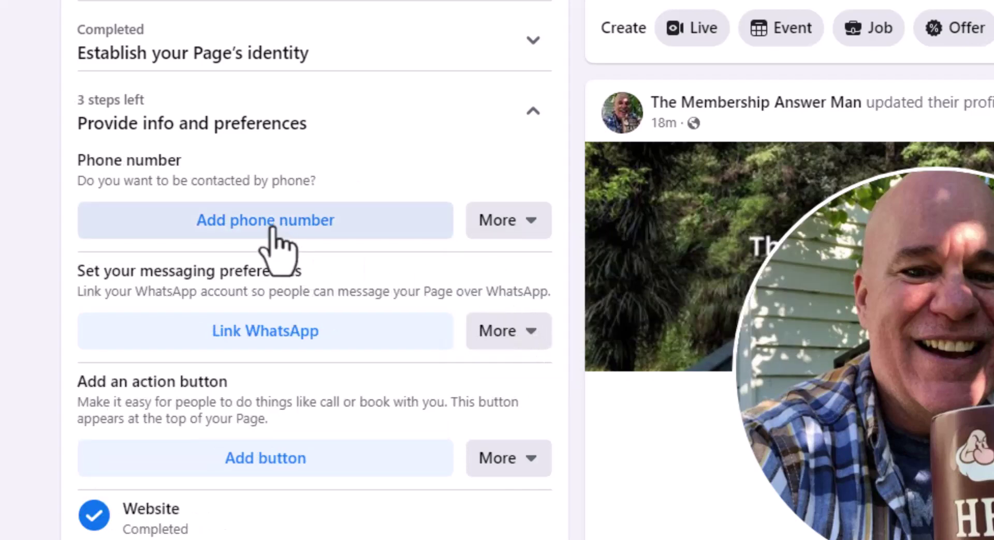
left_click(541, 230)
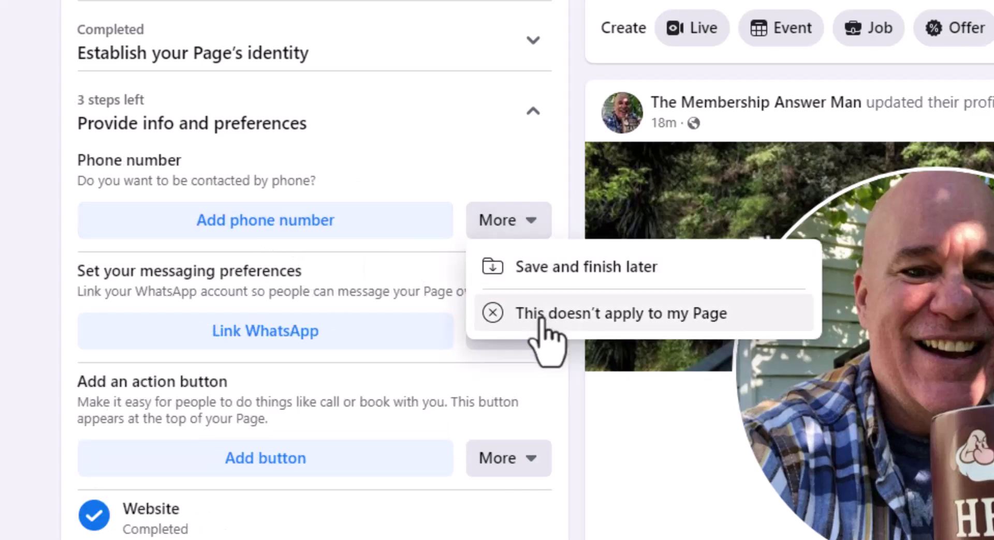
left_click(537, 317)
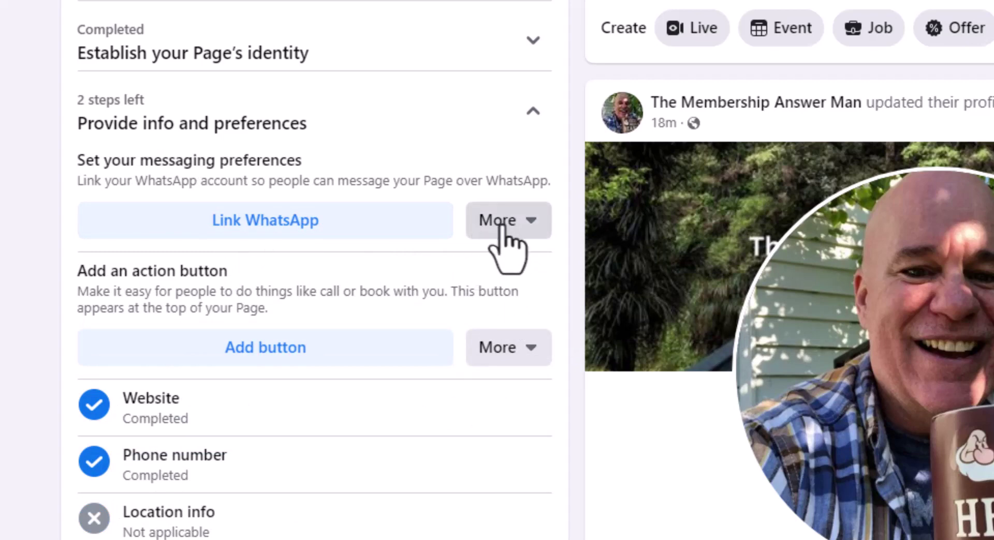
left_click(519, 227)
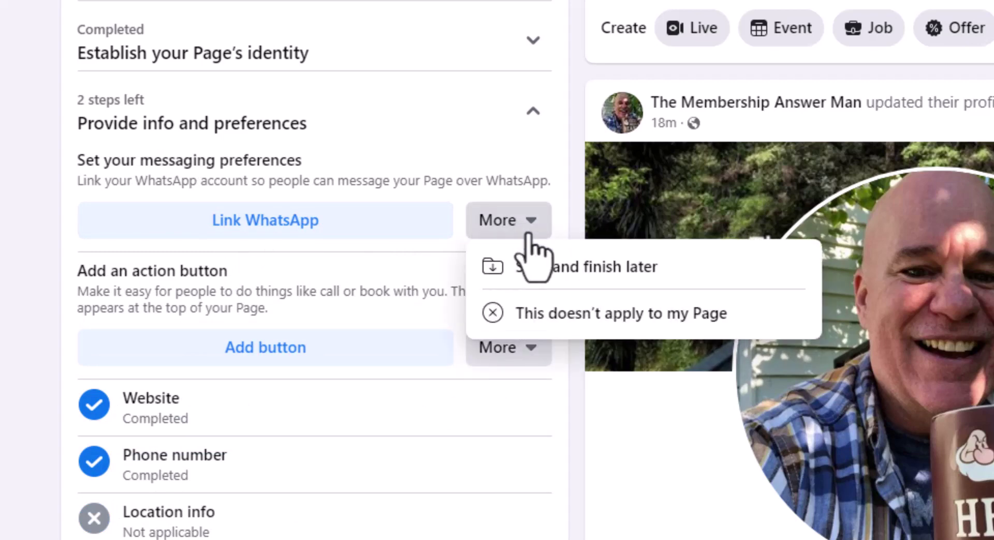
left_click(541, 316)
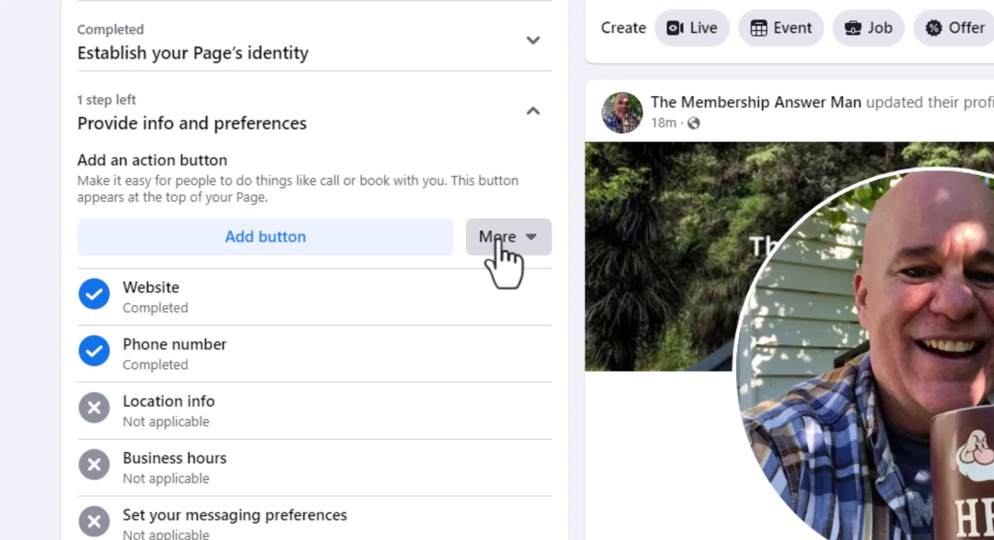
- Choose Follow as the Page's action button
left_click(412, 247)
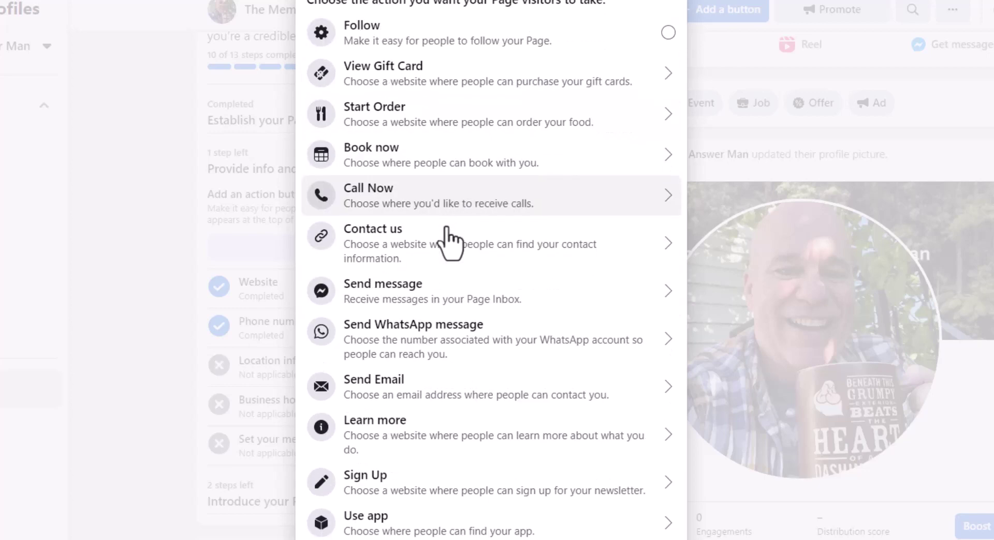
scroll(449, 238, "down", 2)
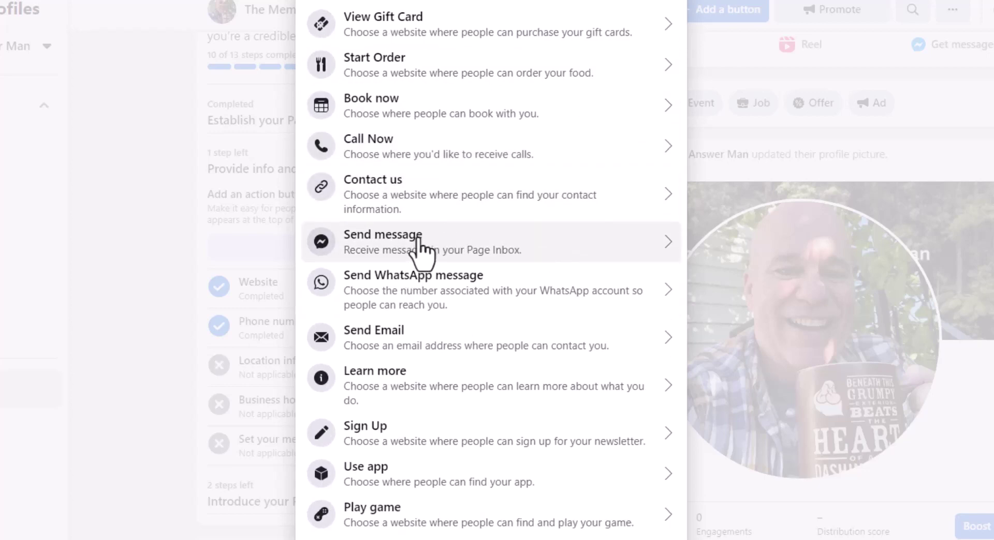
scroll(423, 243, "up", 2)
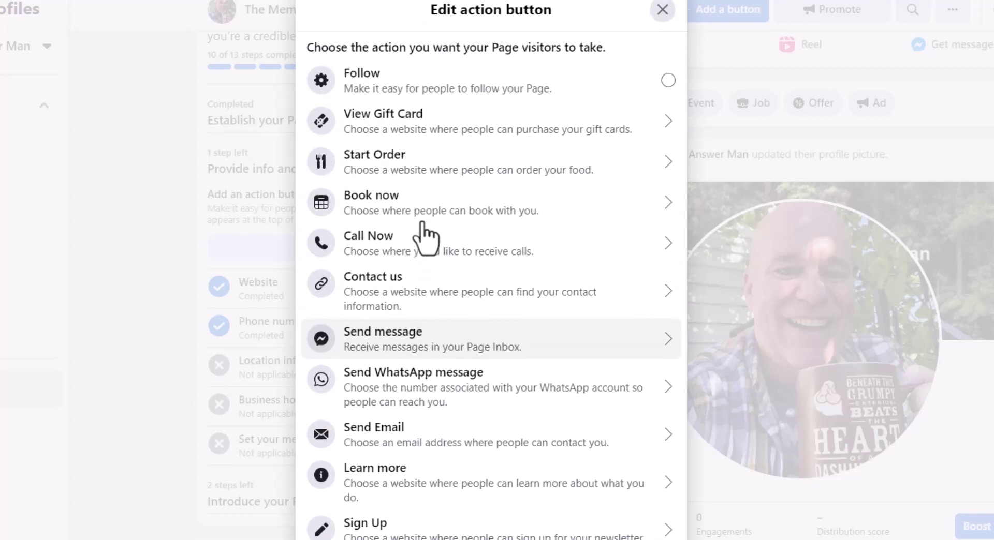
left_click(668, 80)
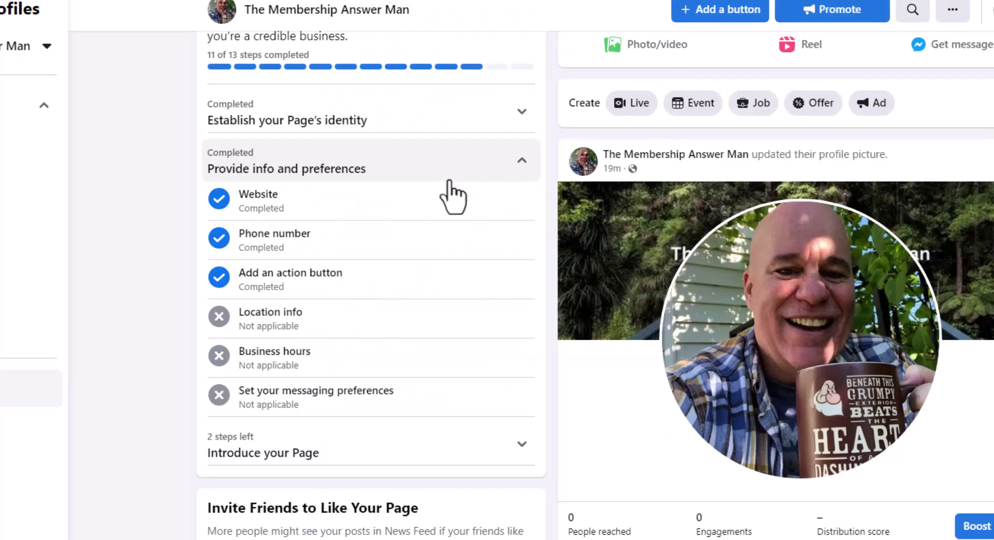
- Expand 'Introduce your Page' to show the invite-10-friends and welcome post tasks
scroll(456, 215, "up", 5)
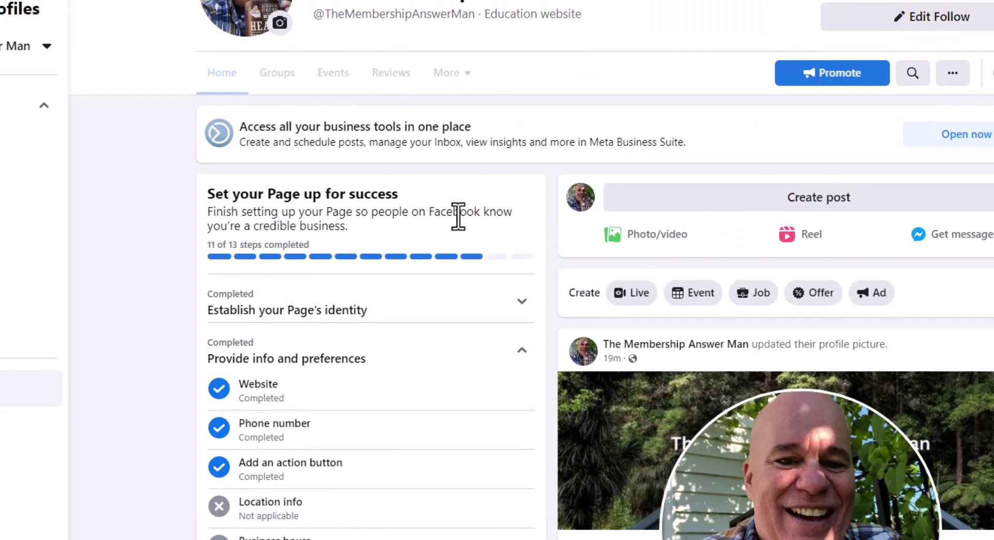
scroll(554, 274, "down", 5)
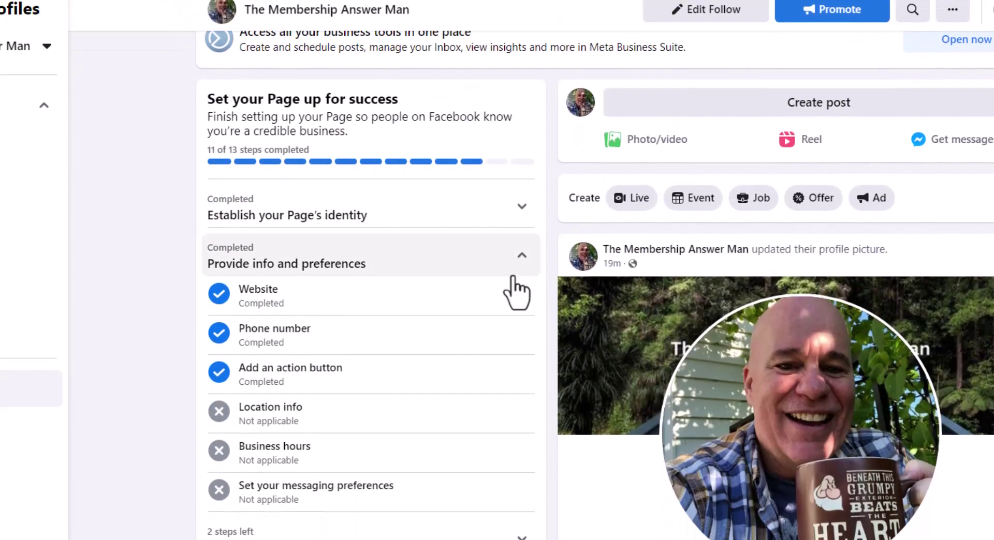
scroll(322, 384, "down", 1)
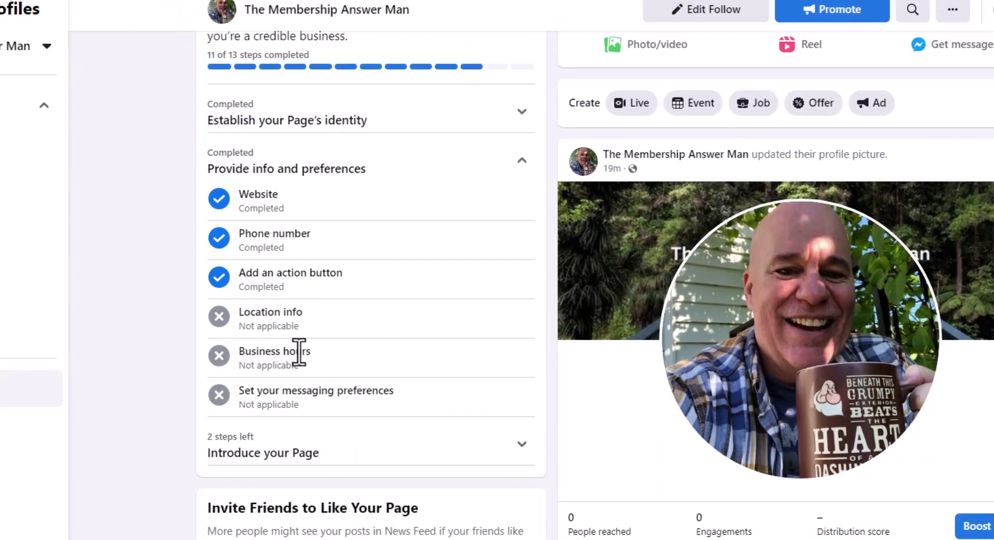
scroll(305, 388, "down", 2)
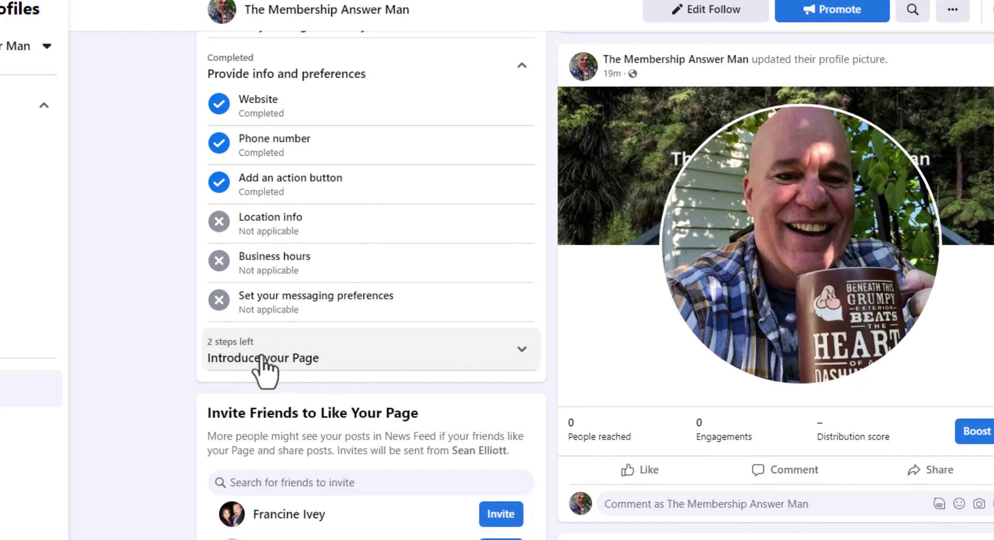
left_click(274, 362)
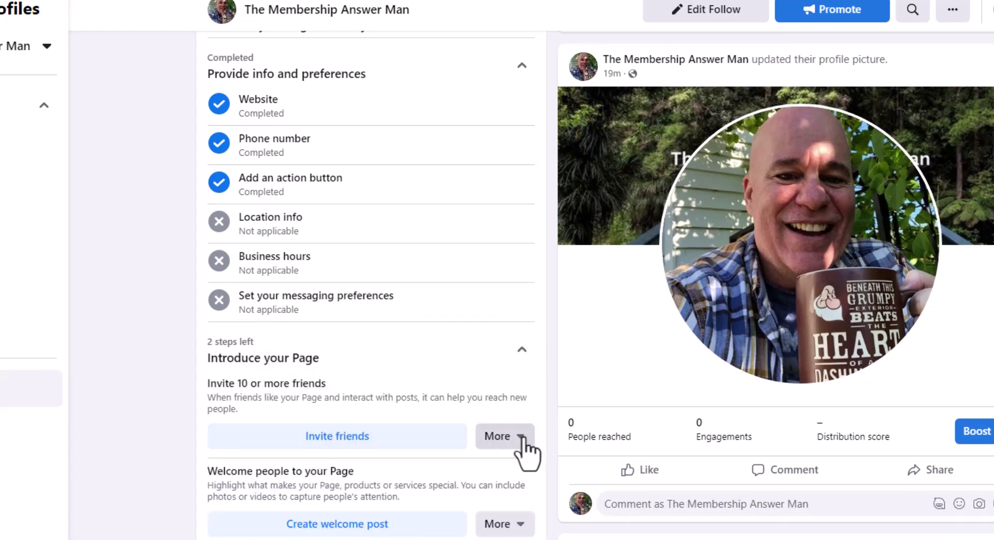
scroll(412, 429, "down", 1)
scroll(411, 424, "down", 2)
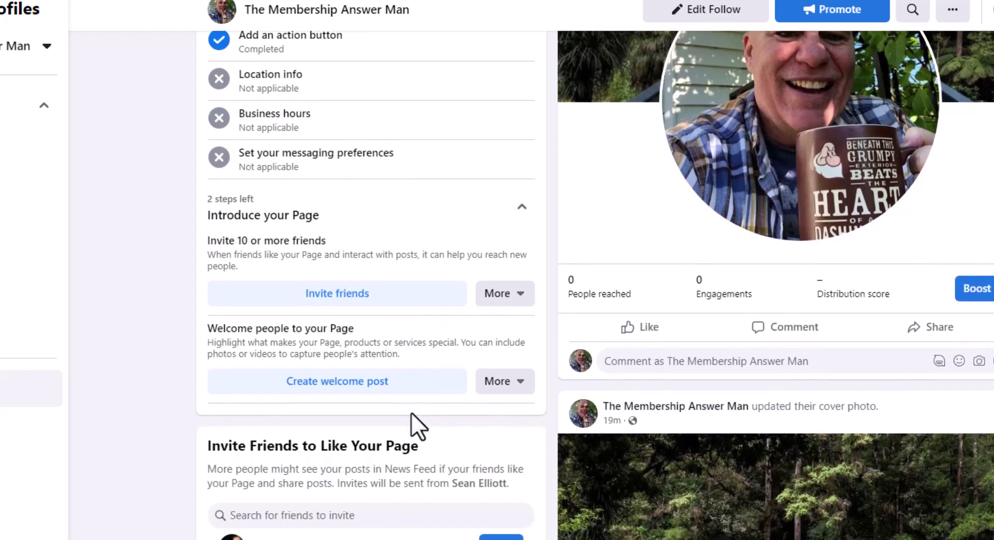
- Start a welcome post and paste the prepared greeting message into it
left_click(343, 385)
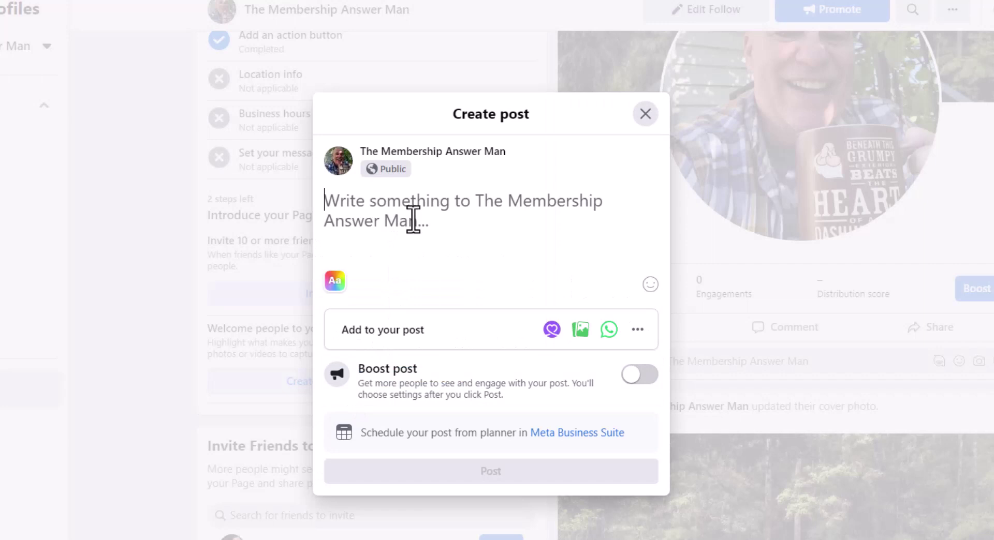
left_click_drag(437, 220, 313, 189)
left_click(434, 238)
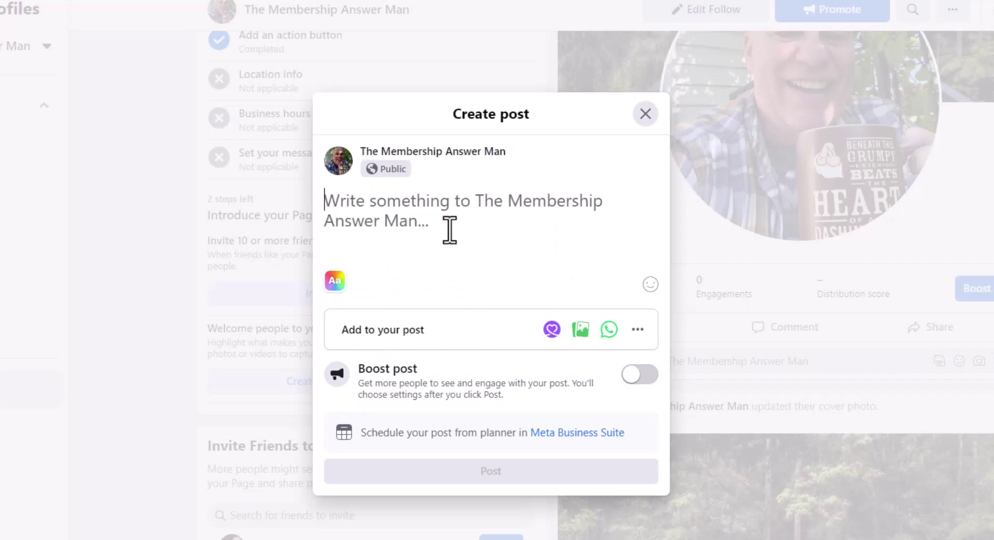
left_click_drag(451, 228, 310, 215)
left_click(317, 202)
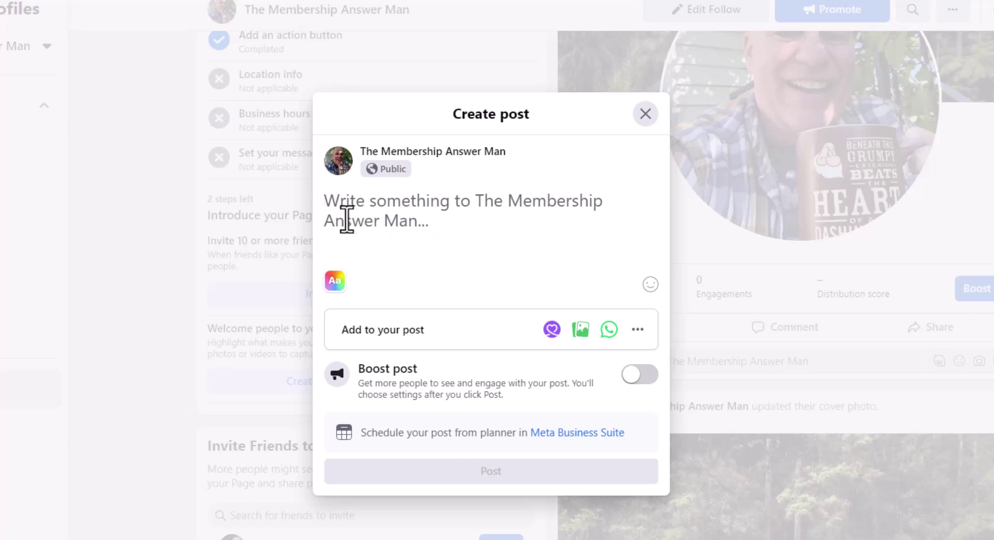
type("Hello Friends ~ Welcome to The Membership Answer Man's Page. I'm Sean Elliott, and my goal is to take you on a path to help you learn how to start and successfully run a membership site business. If there is a huge boulder in your path, I am going to give you the information to get that boulder out of your way. I'm going to join you on your path, step-by-step, to provide you all of the details you need for your Membership Site.")
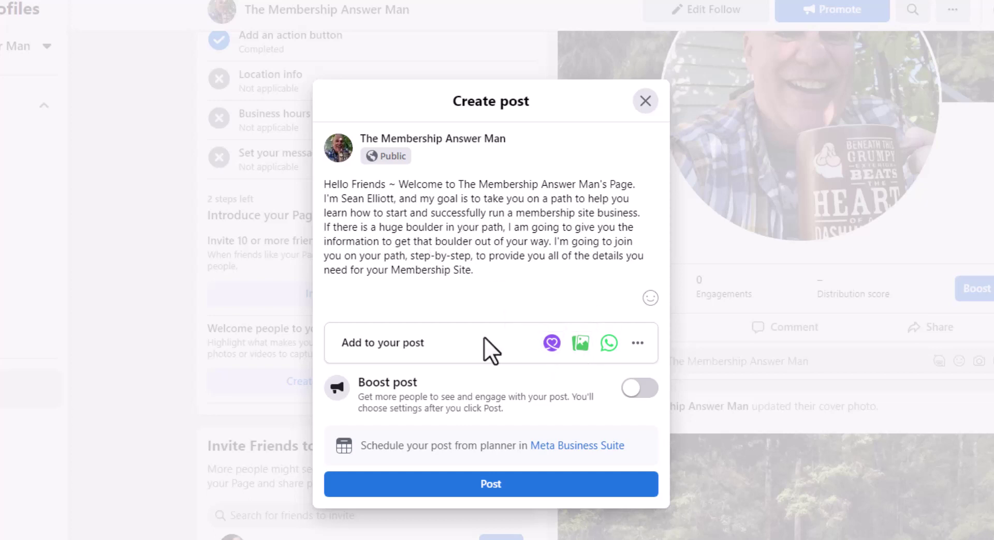
- Publish the welcome post and pin it to the top of 'The Membership Answer Man' Page
left_click(507, 497)
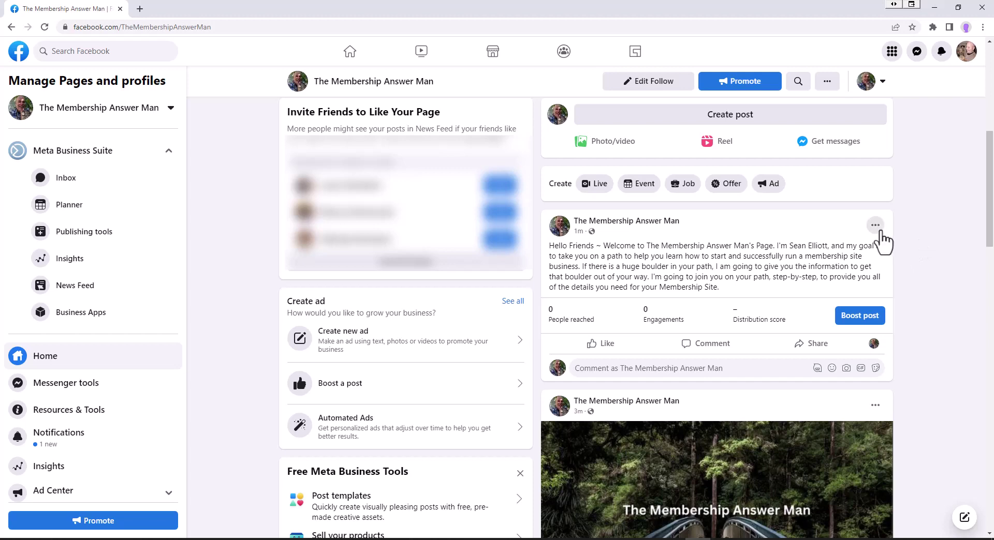
left_click(876, 227)
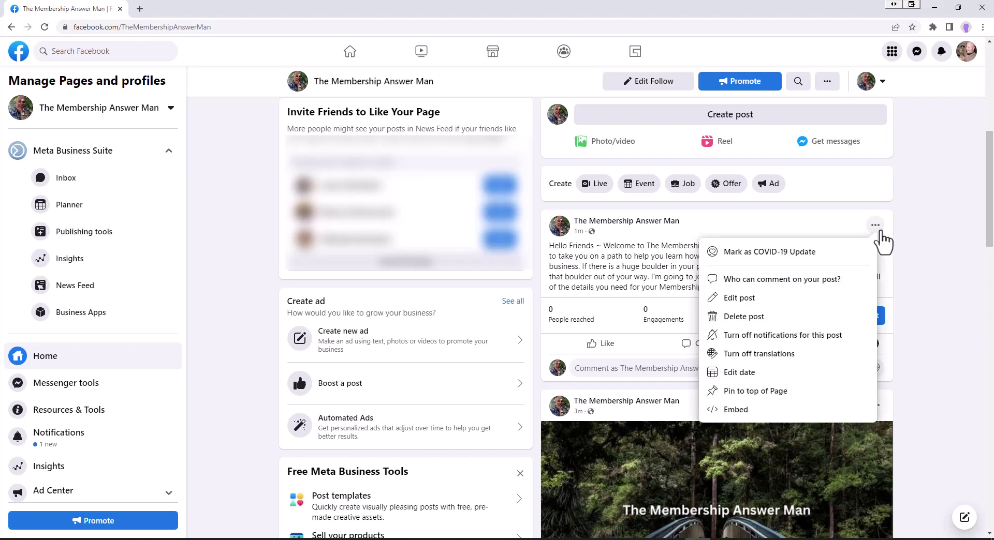
left_click(773, 393)
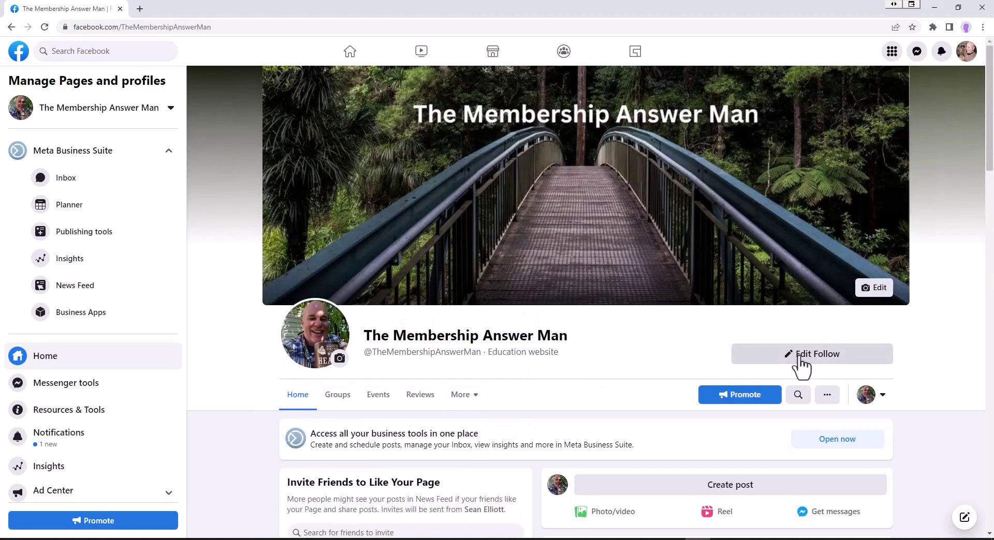